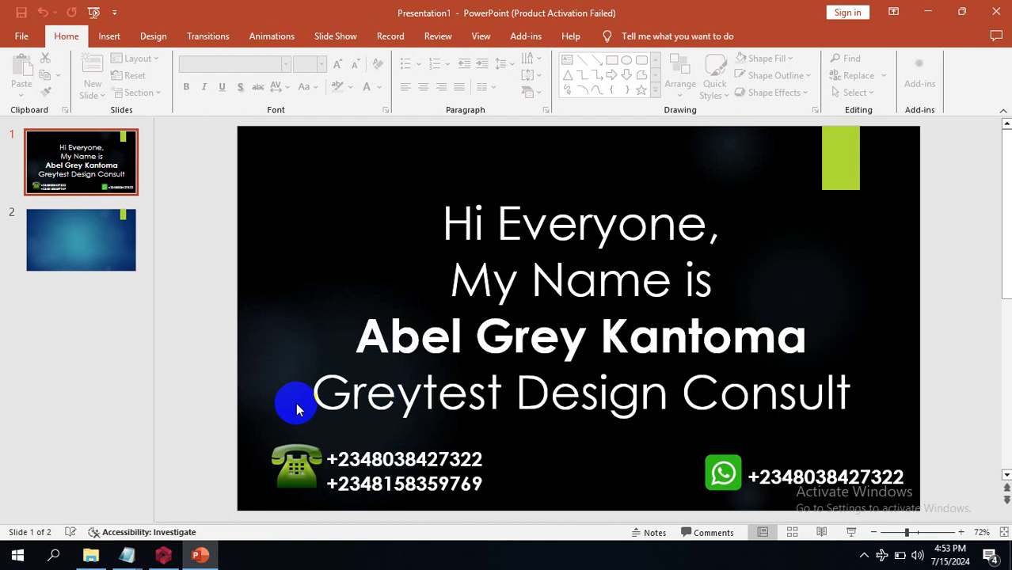
# Step: Leave the PowerPoint intro slide and switch to ProtaStructure 2024 showing project ugugu
pyautogui.click(162, 558)
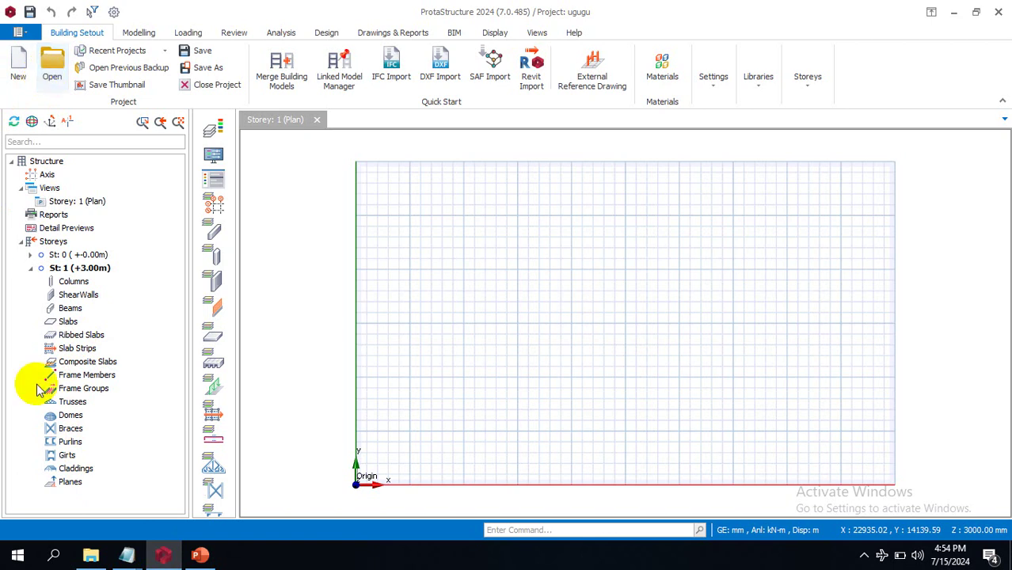
# Step: Bring forward the File Explorer window at Documents > ProtaData2024
pyautogui.click(71, 493)
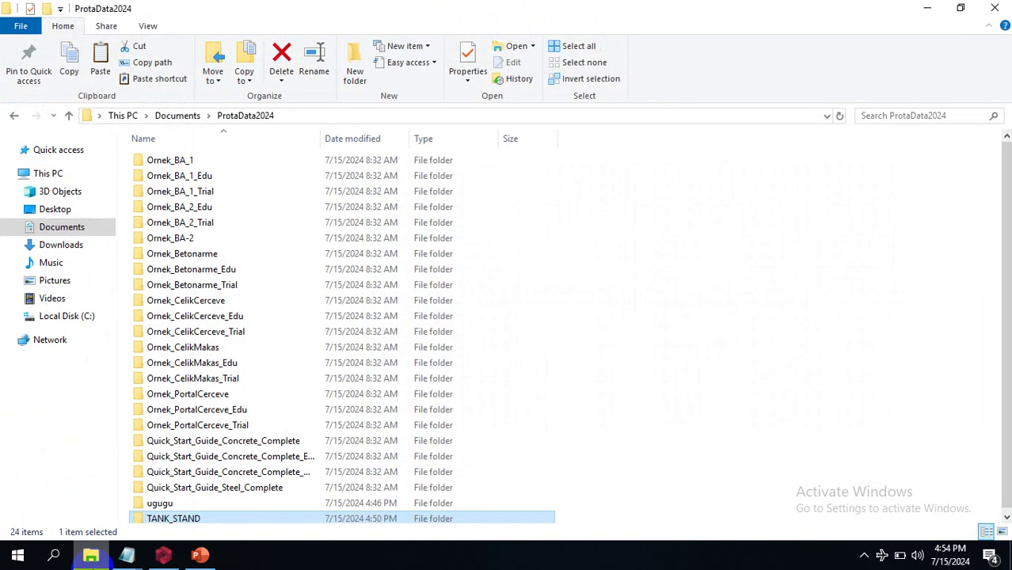
# Step: Copy the KADUNA_BRIDGE project folder from Documents > ProtaData2022
pyautogui.click(85, 232)
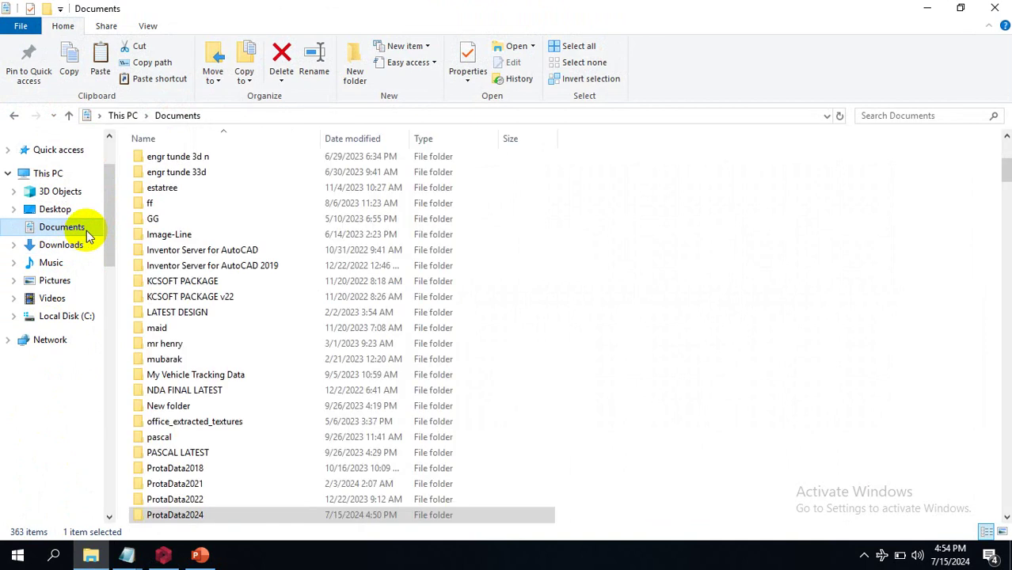
pyautogui.doubleClick(197, 501)
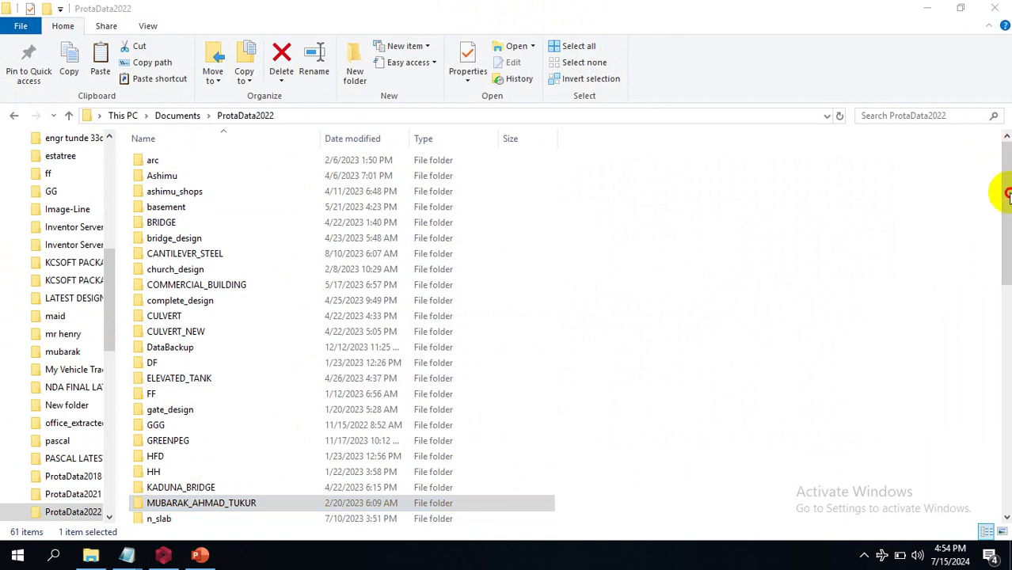
pyautogui.moveTo(1008, 190); pyautogui.dragTo(1006, 245)
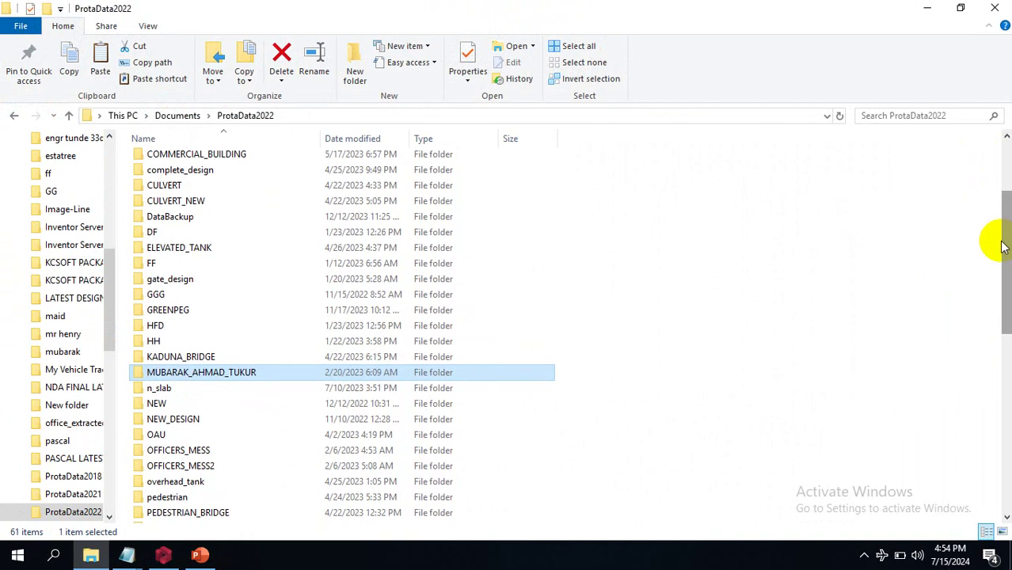
pyautogui.click(390, 361)
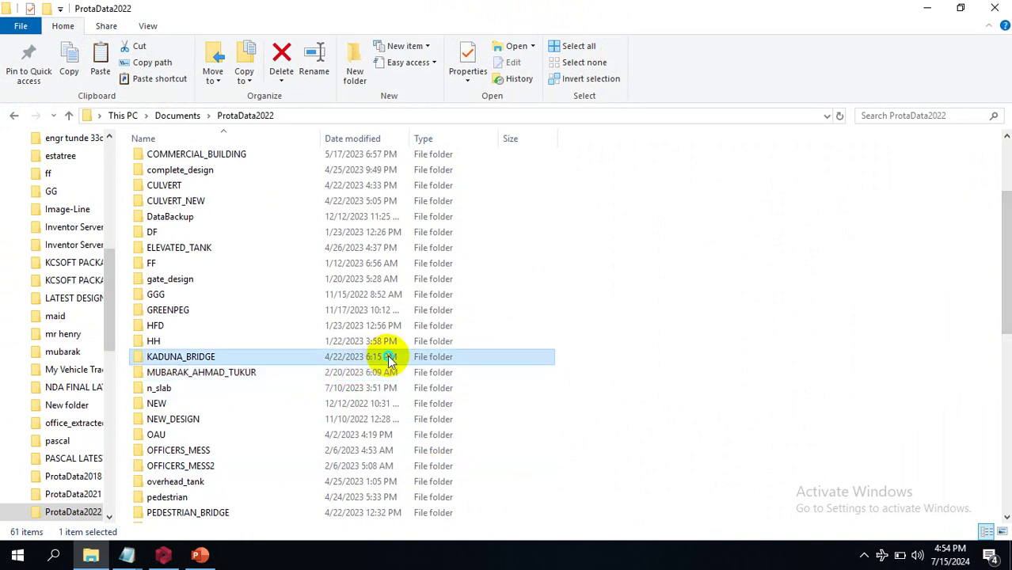
pyautogui.rightClick(390, 361)
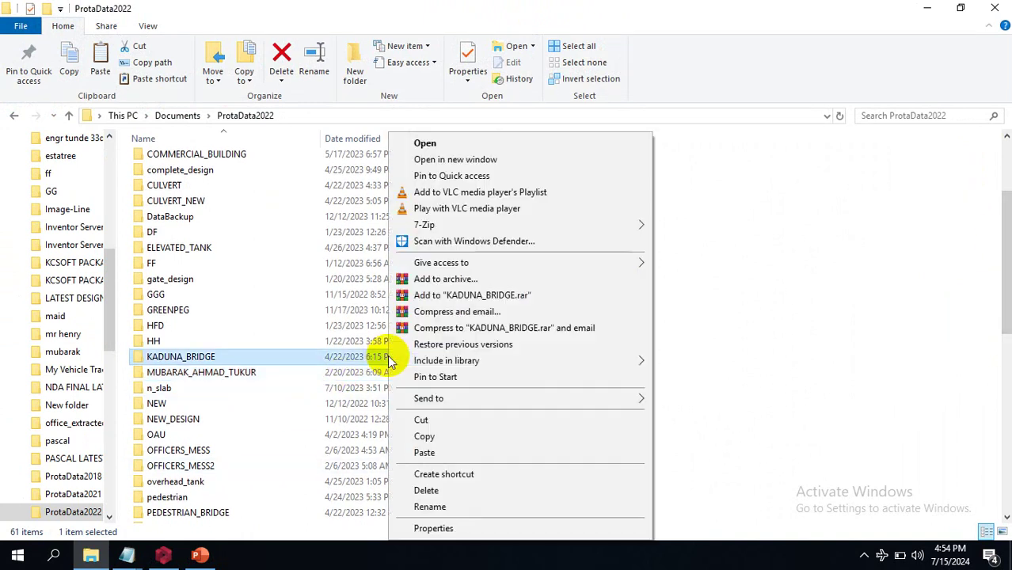
pyautogui.click(470, 440)
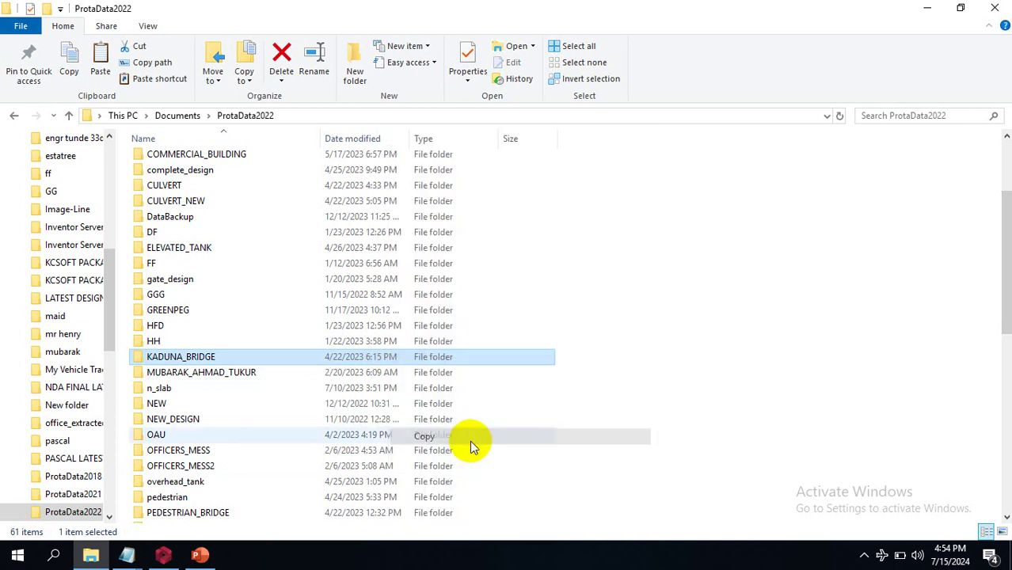
# Step: Paste KADUNA_BRIDGE into ProtaData2024 and return to ProtaStructure
pyautogui.click(12, 118)
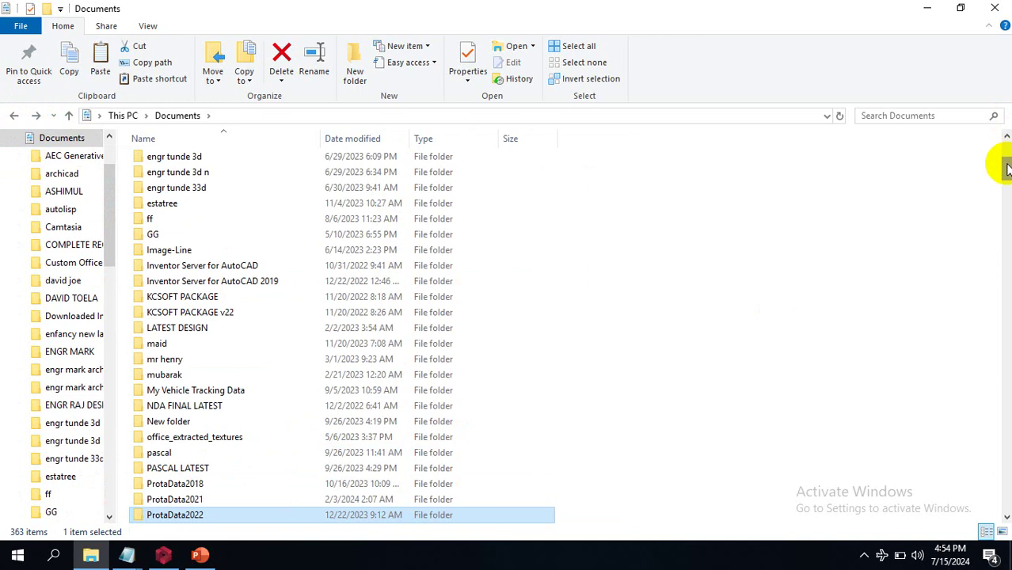
pyautogui.moveTo(1006, 167); pyautogui.dragTo(1004, 172)
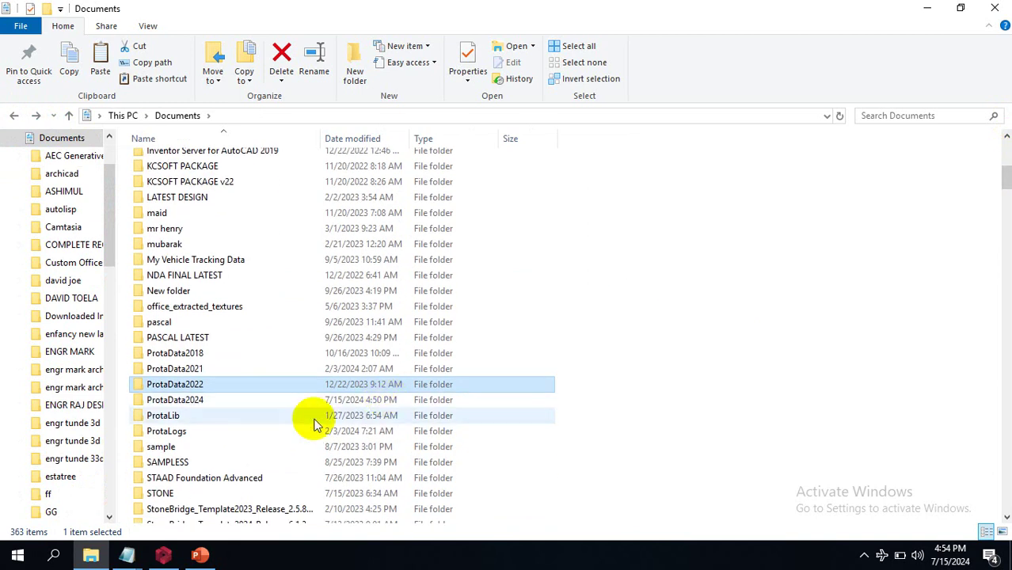
pyautogui.doubleClick(353, 403)
pyautogui.click(602, 315)
pyautogui.rightClick(602, 316)
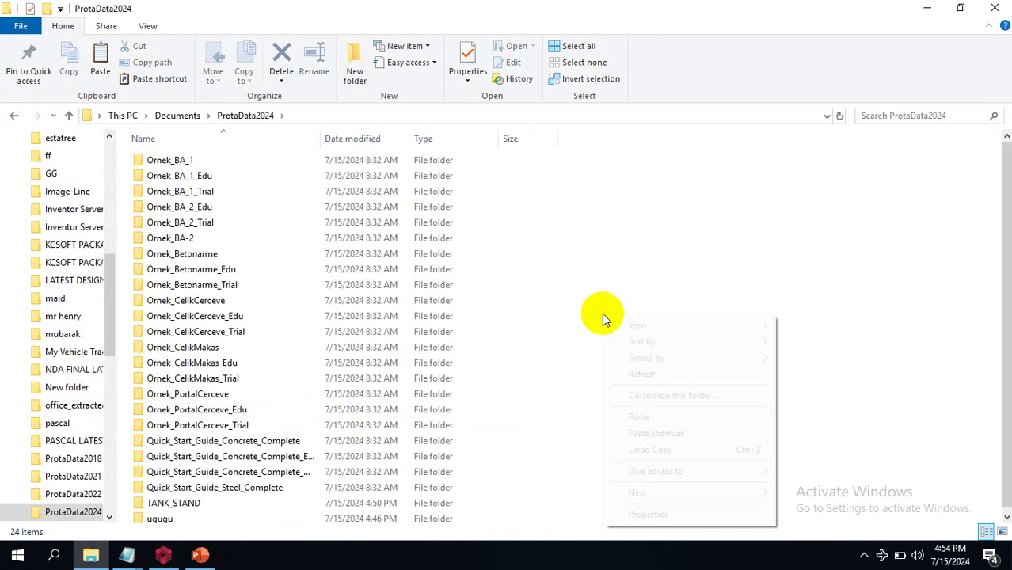
pyautogui.click(639, 417)
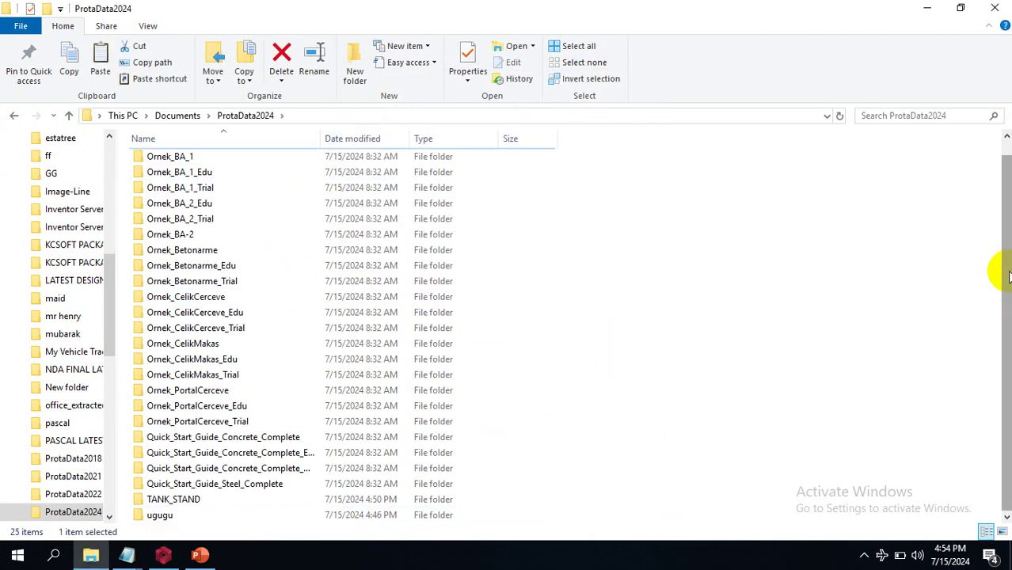
pyautogui.moveTo(1003, 323); pyautogui.dragTo(1002, 190)
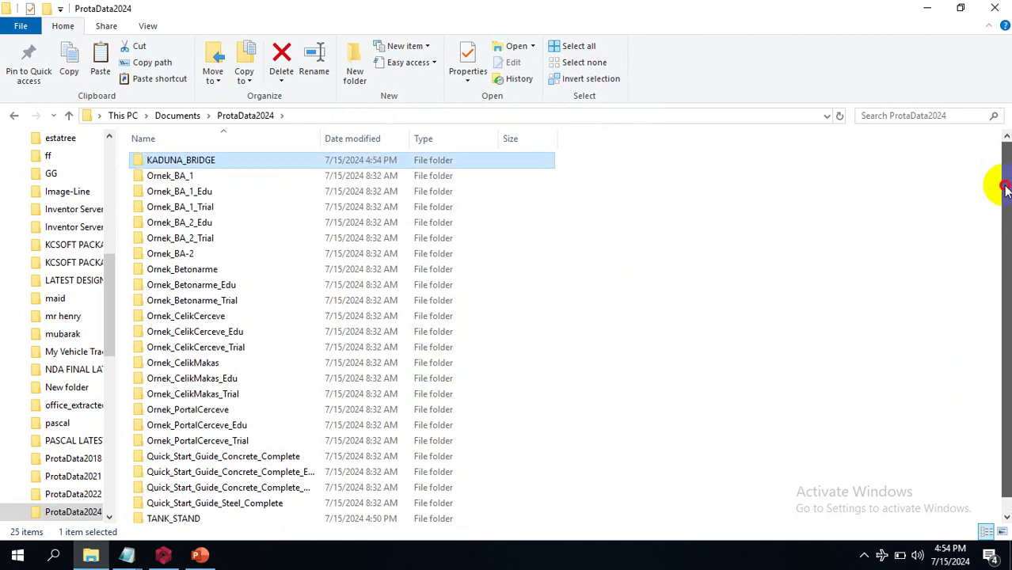
pyautogui.click(588, 243)
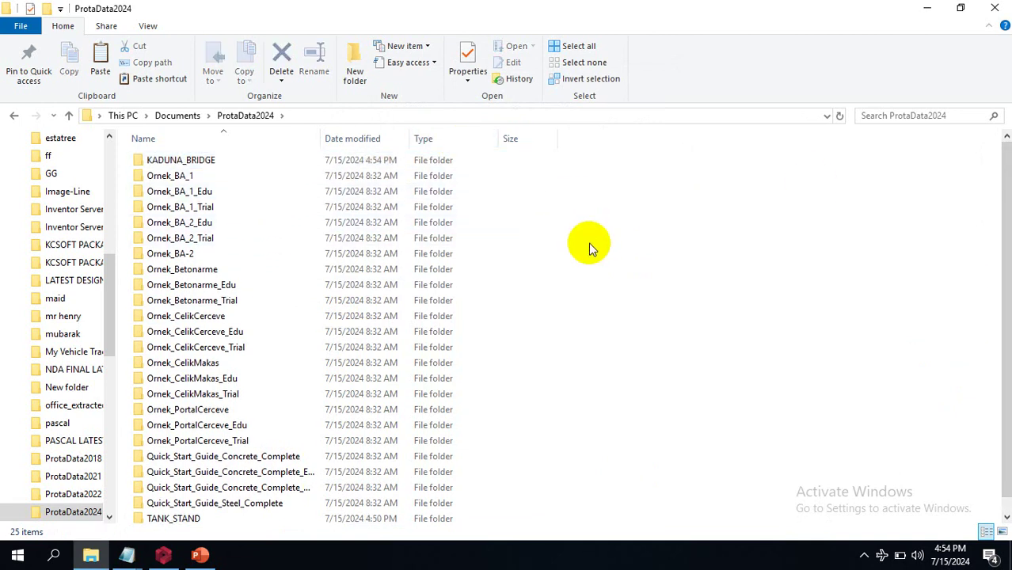
pyautogui.click(163, 556)
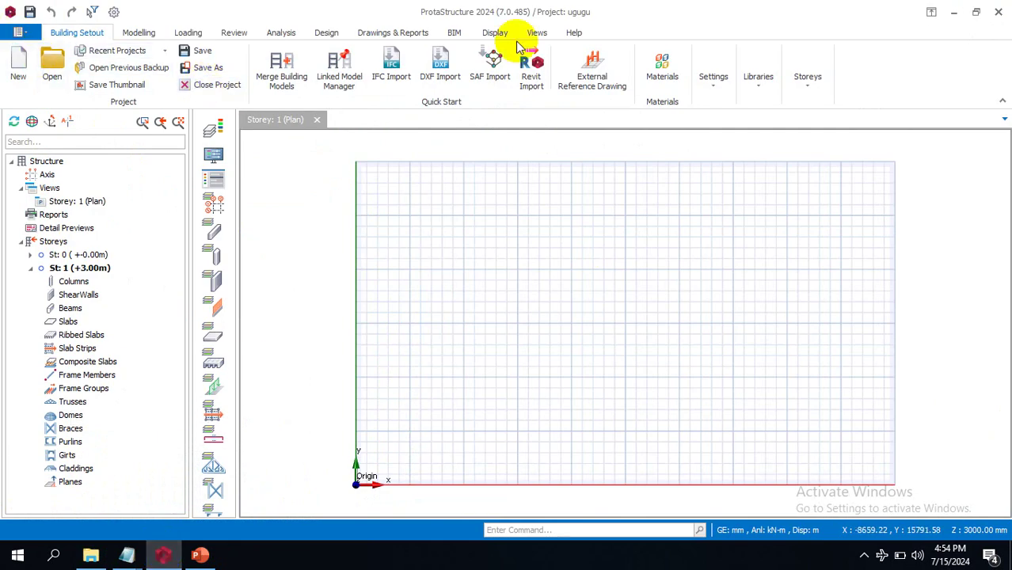
# Step: Open the project list from Building Setout to preview the KADUNA_BRIDGE model
pyautogui.click(49, 71)
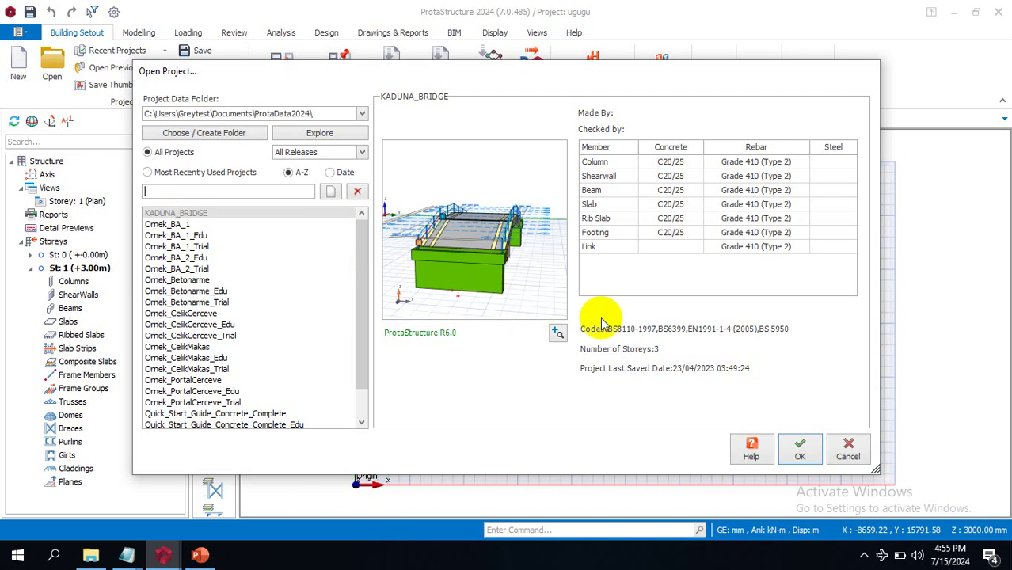
# Step: Open KADUNA_BRIDGE, accept the older-version upgrade, and save it as KADUNA_BRIDGE_R7
pyautogui.click(799, 448)
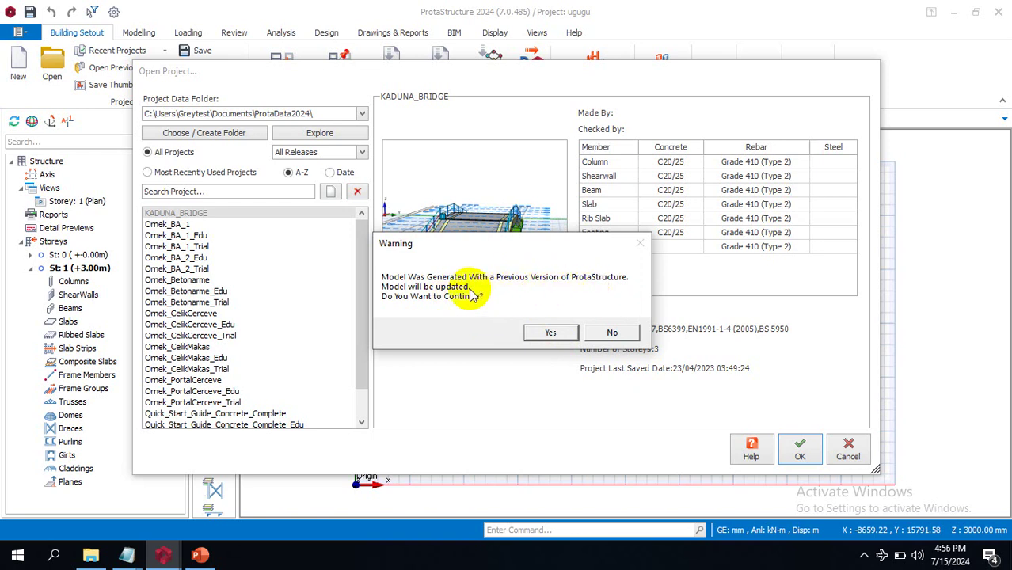
pyautogui.click(549, 332)
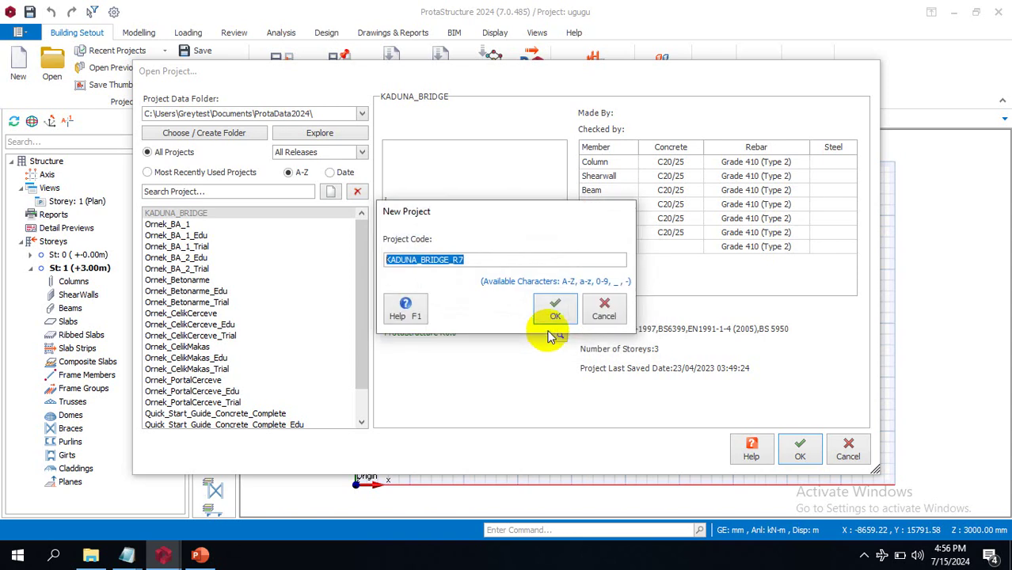
pyautogui.click(553, 314)
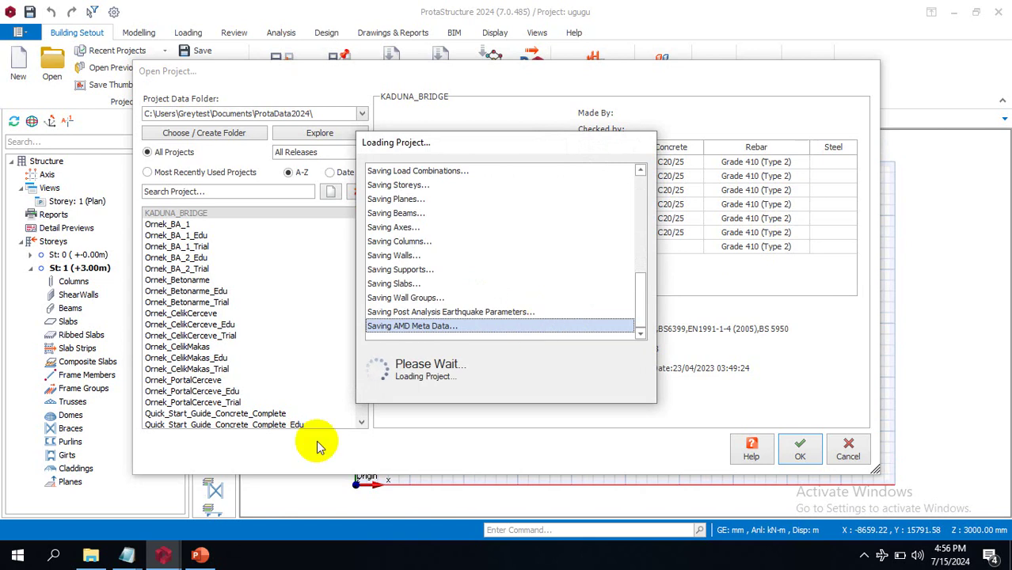
pyautogui.click(92, 554)
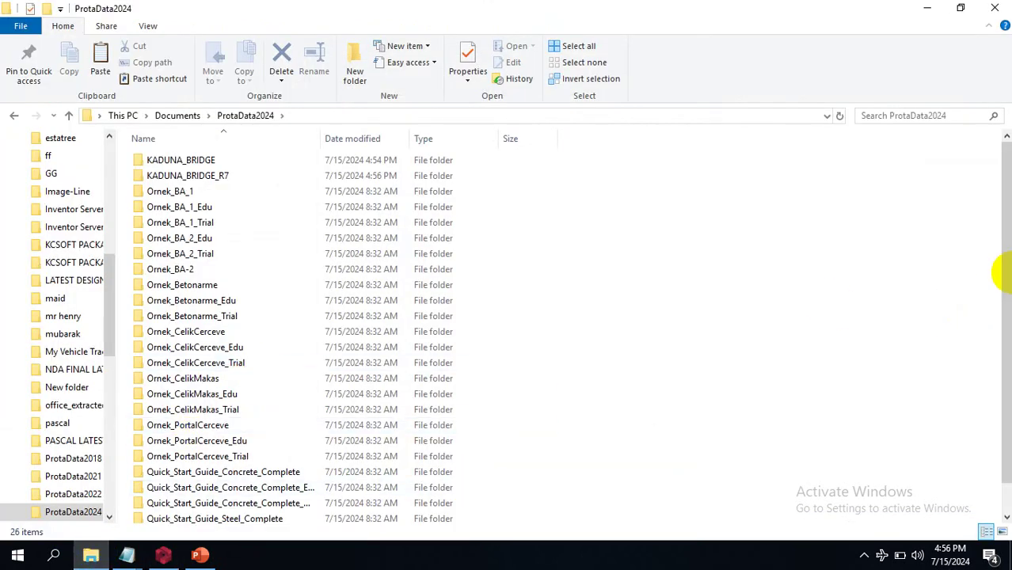
# Step: Copy the PASCALS project folder from Documents > ProtaData2018
pyautogui.click(16, 115)
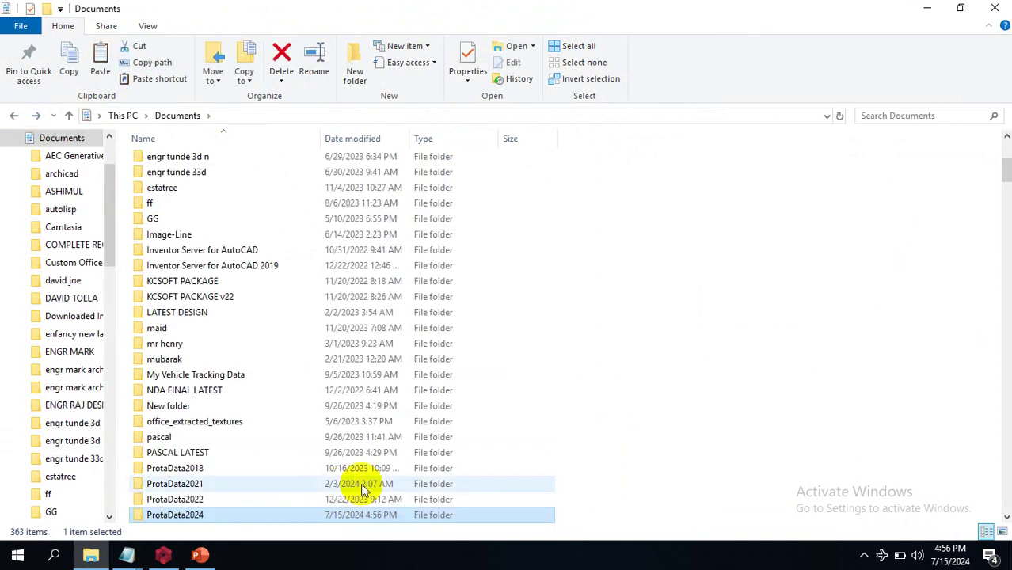
pyautogui.doubleClick(219, 468)
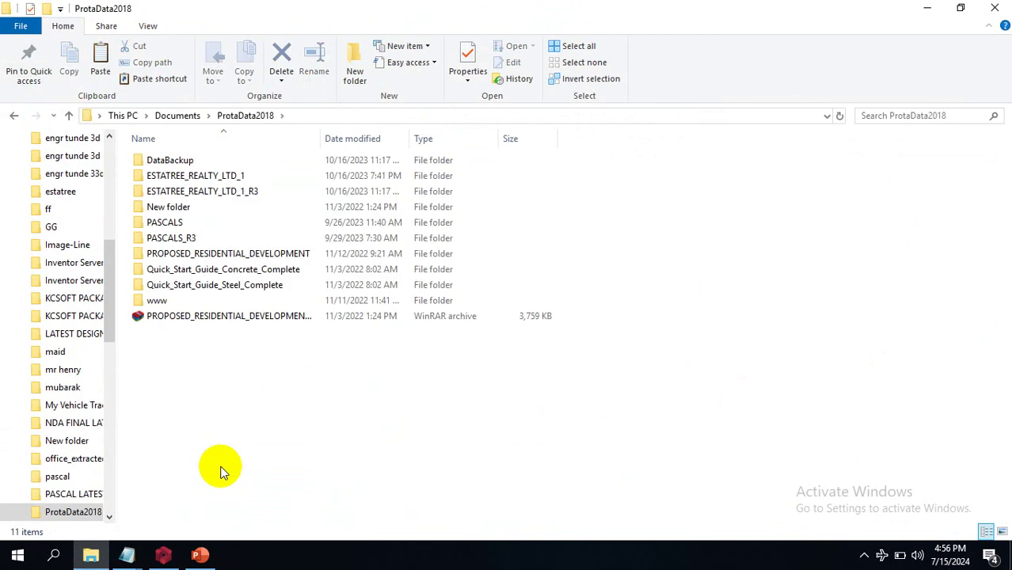
pyautogui.click(190, 224)
pyautogui.rightClick(192, 225)
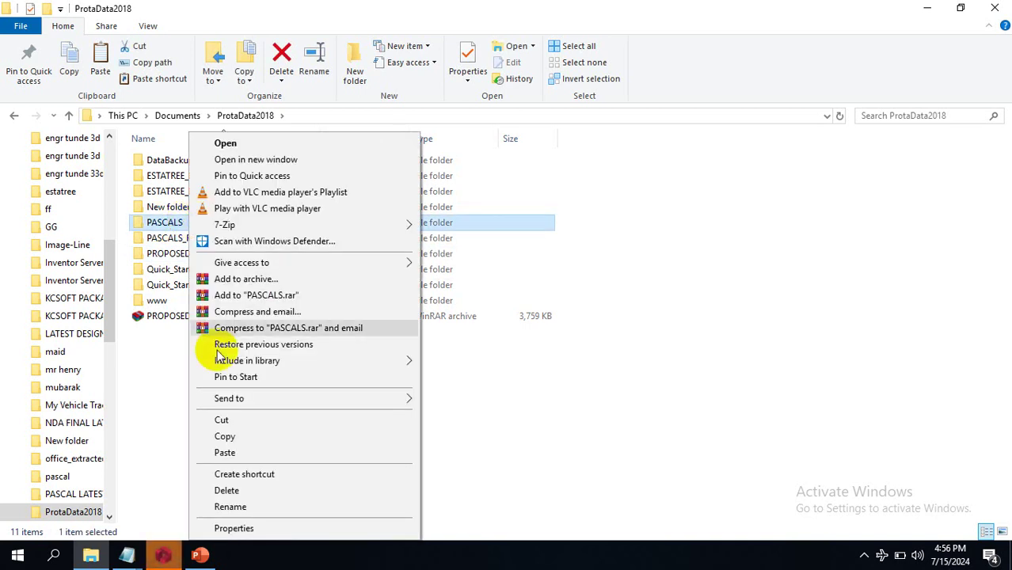
pyautogui.click(248, 438)
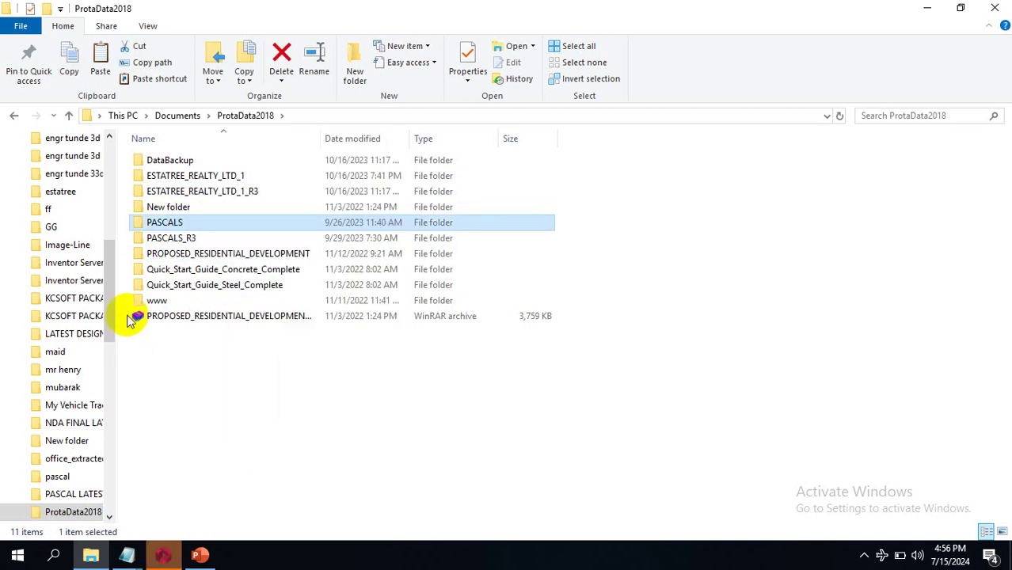
# Step: Paste PASCALS into the ProtaData2024 folder and return to ProtaStructure
pyautogui.click(14, 115)
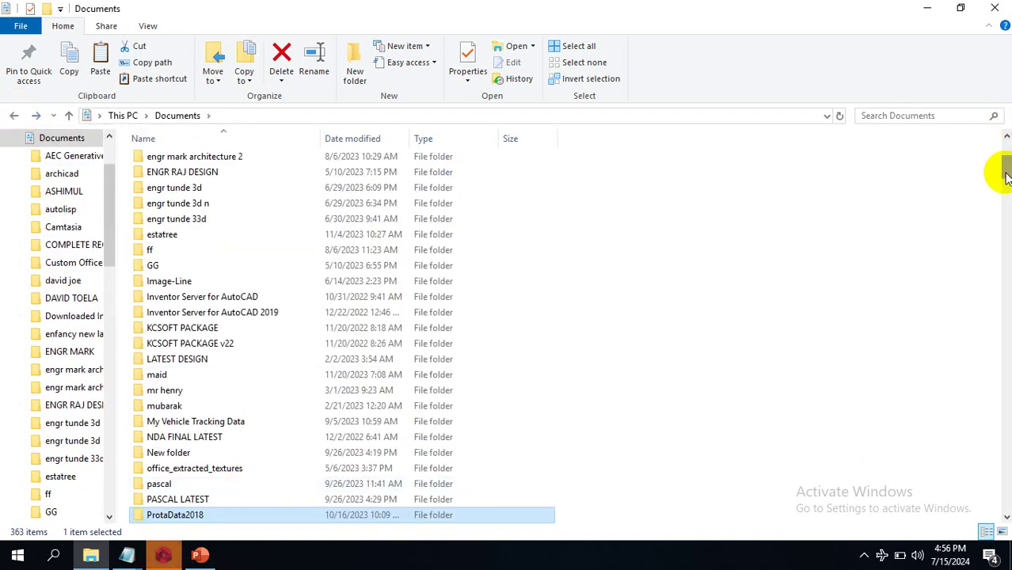
pyautogui.moveTo(1006, 176); pyautogui.dragTo(1006, 183)
pyautogui.click(289, 365)
pyautogui.doubleClick(289, 365)
pyautogui.rightClick(565, 434)
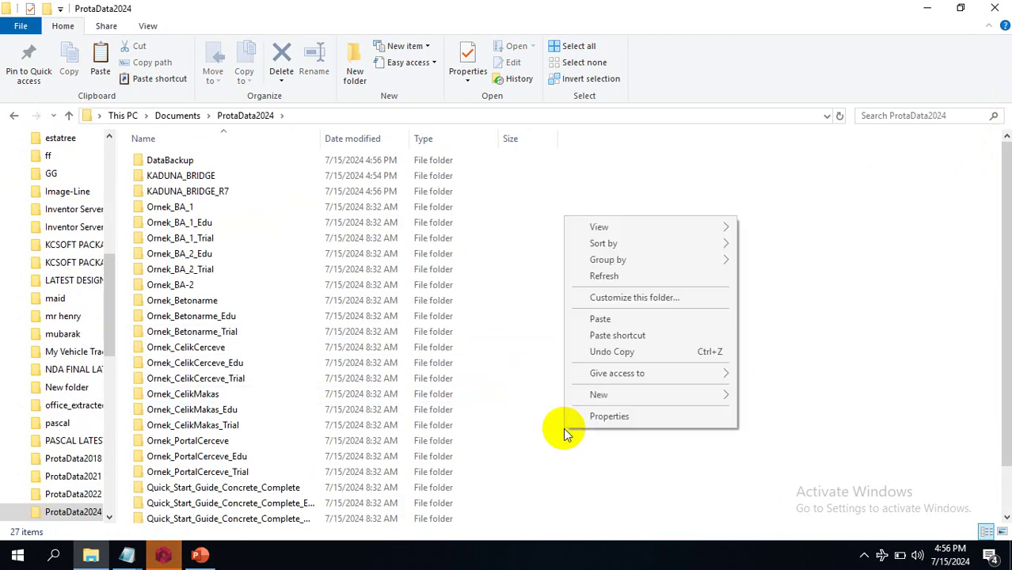
pyautogui.click(599, 319)
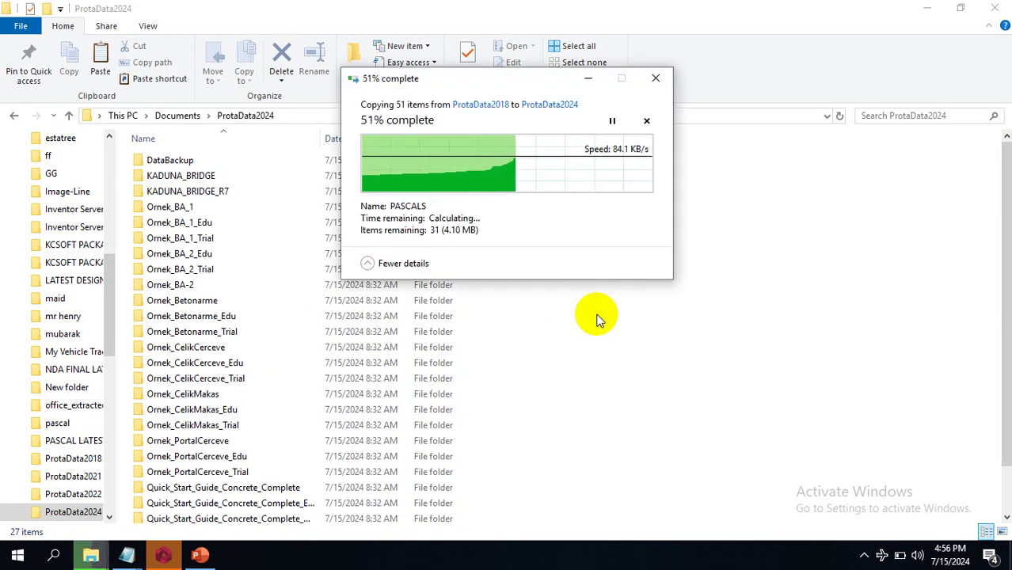
pyautogui.click(162, 555)
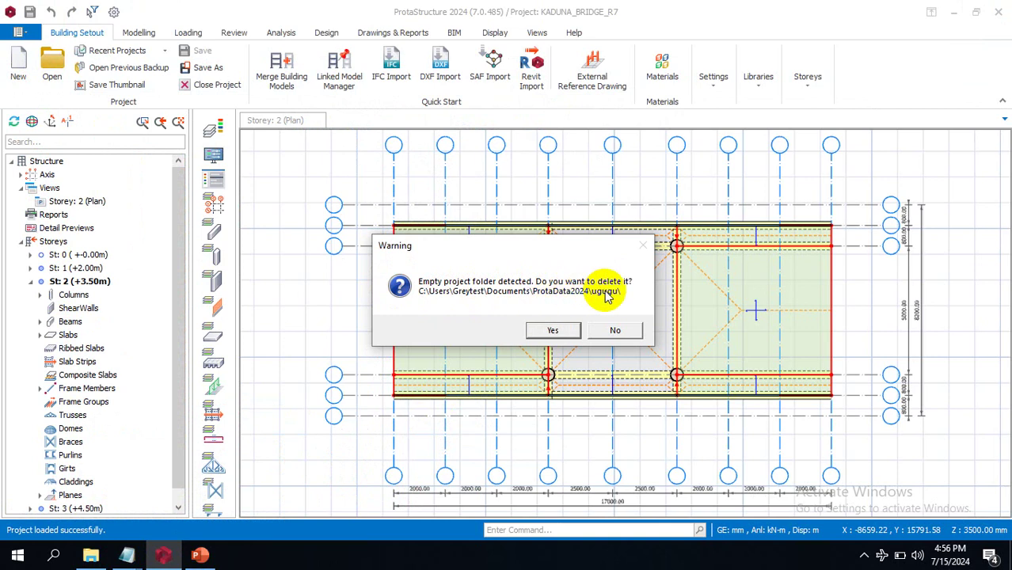
# Step: Delete the empty ugugu folder and scroll through the ProtaData2024 project list
pyautogui.click(550, 331)
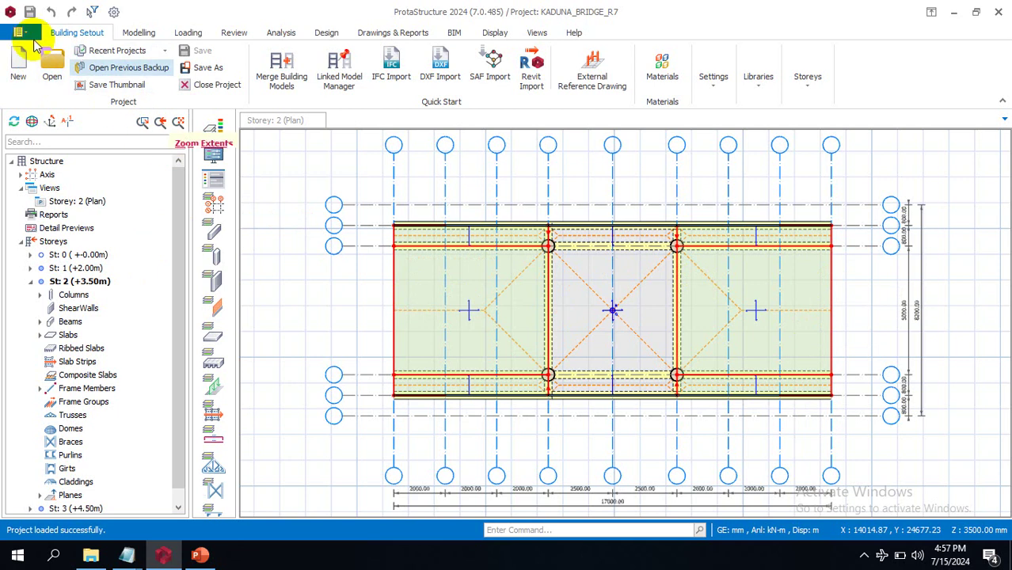
pyautogui.click(54, 63)
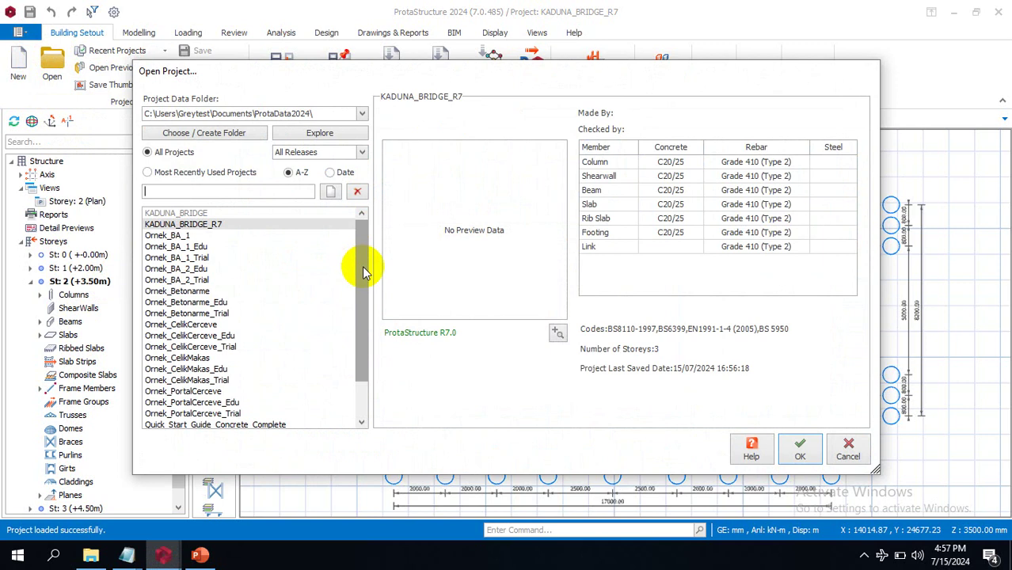
pyautogui.moveTo(363, 272); pyautogui.dragTo(356, 355)
pyautogui.click(101, 559)
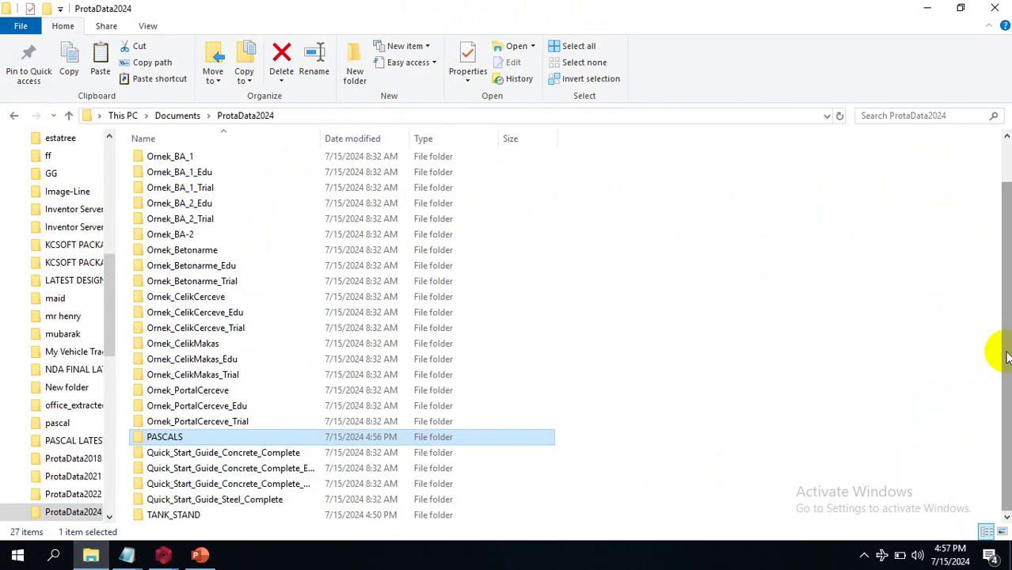
# Step: Copy the HFD project folder from Documents > ProtaData2021
pyautogui.click(13, 117)
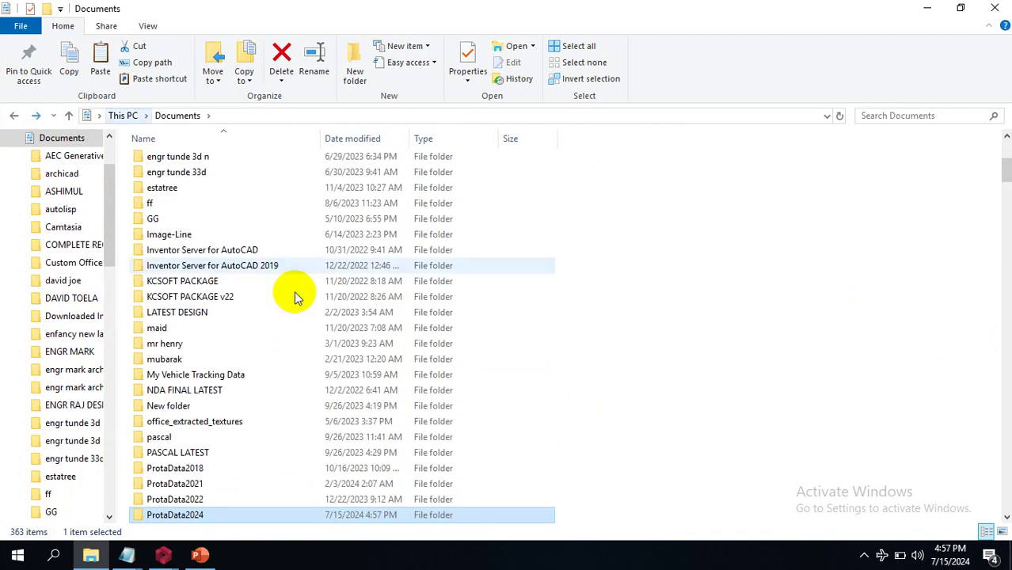
pyautogui.doubleClick(238, 484)
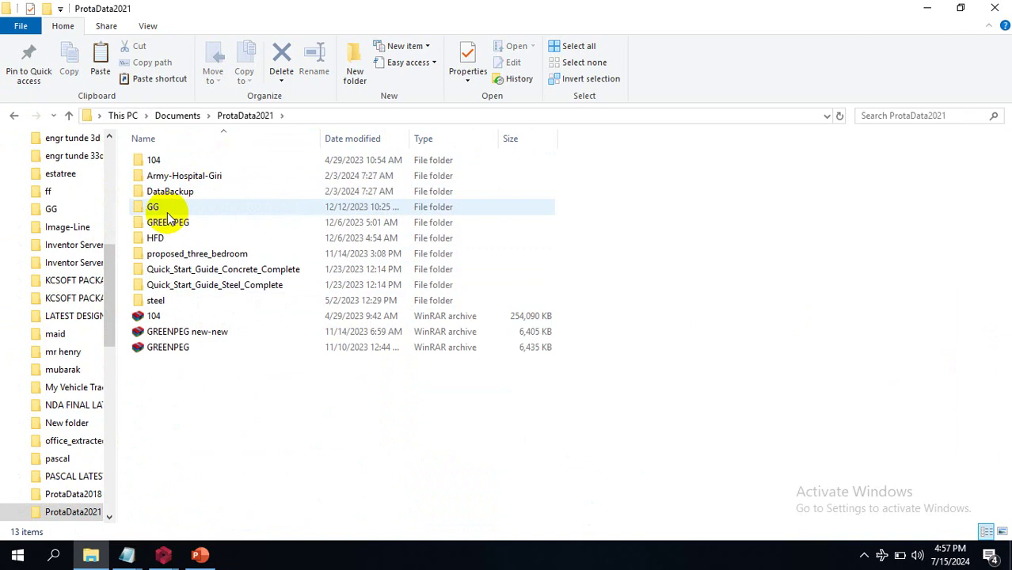
pyautogui.click(196, 224)
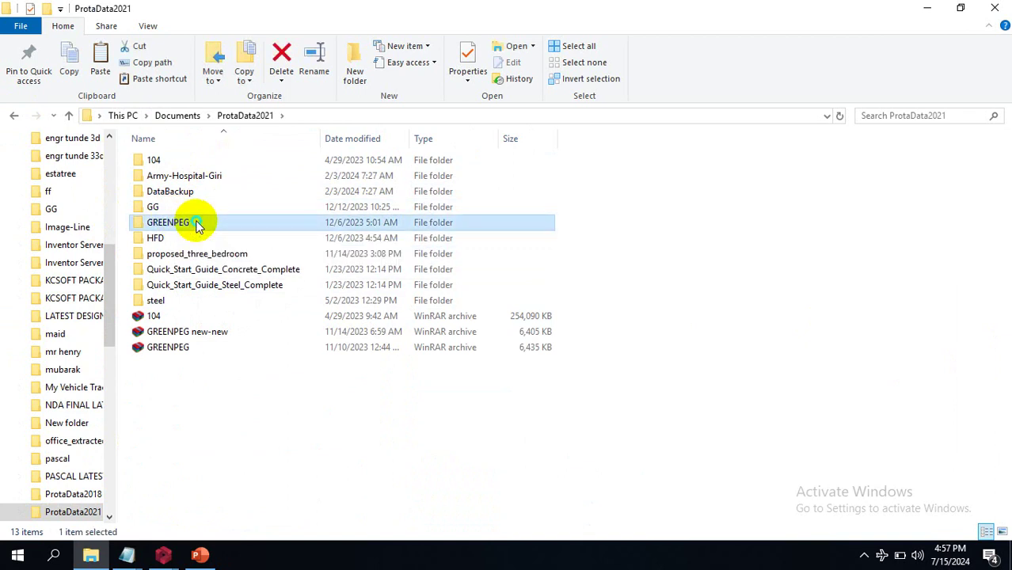
pyautogui.rightClick(198, 226)
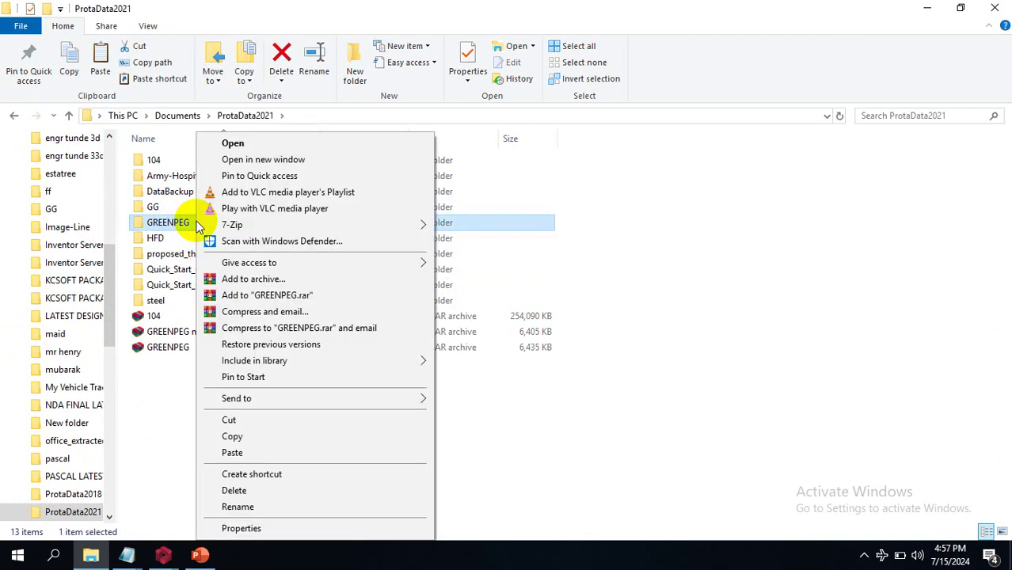
pyautogui.click(158, 241)
pyautogui.rightClick(159, 242)
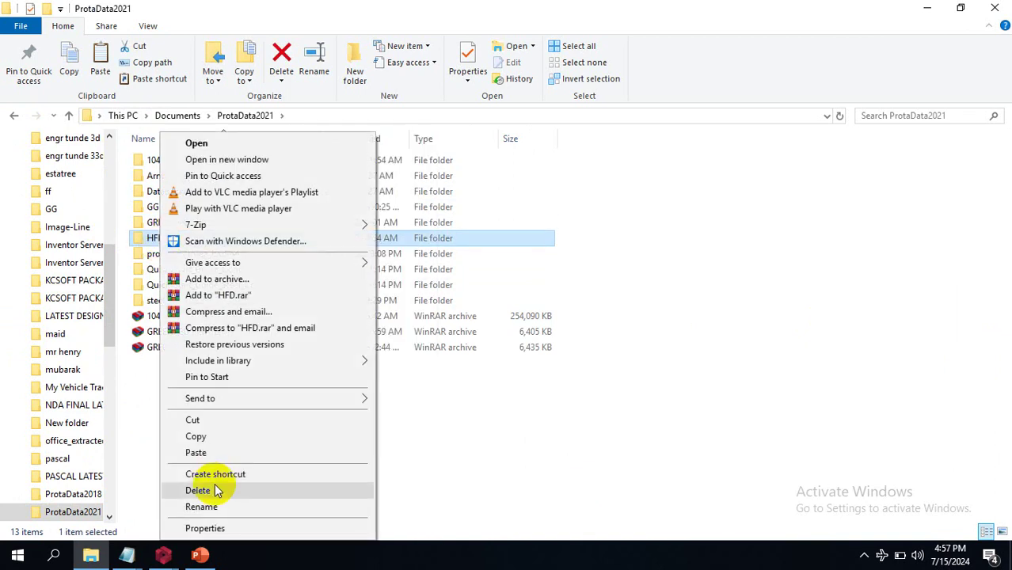
pyautogui.click(273, 433)
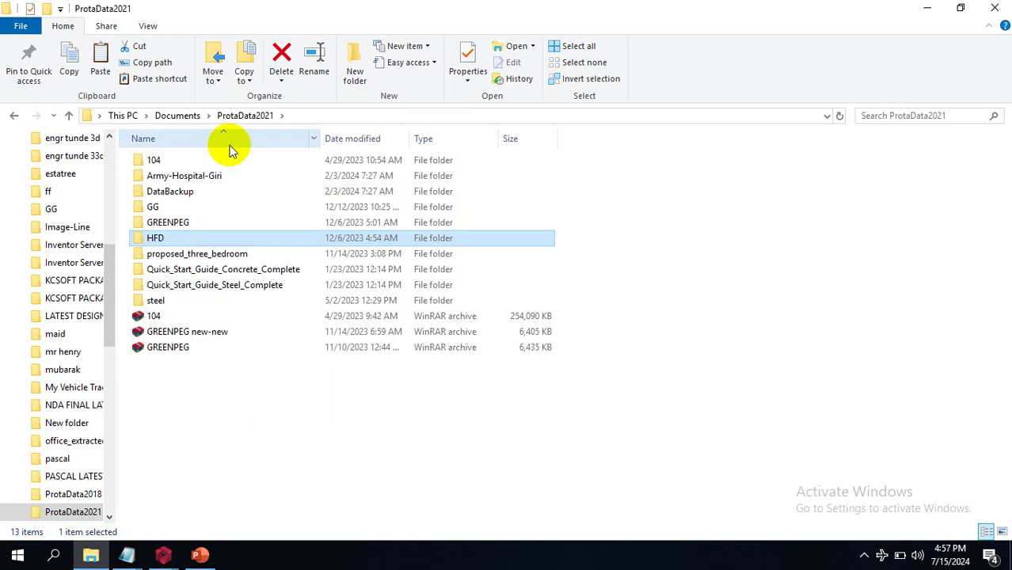
# Step: Paste HFD into ProtaData2024, bringing it to 28 items
pyautogui.click(14, 115)
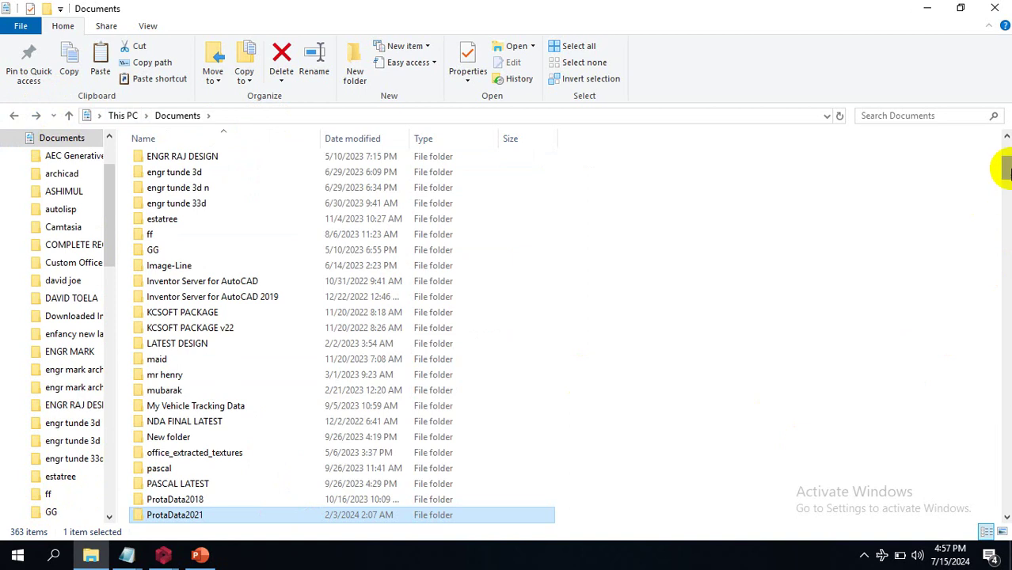
pyautogui.moveTo(1006, 171); pyautogui.dragTo(1003, 184)
pyautogui.doubleClick(279, 274)
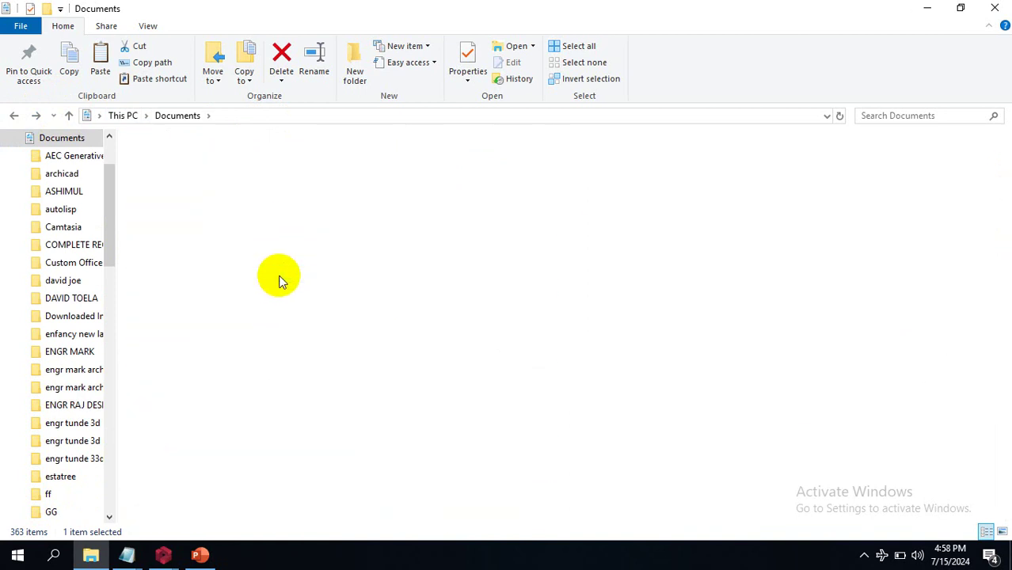
pyautogui.rightClick(597, 284)
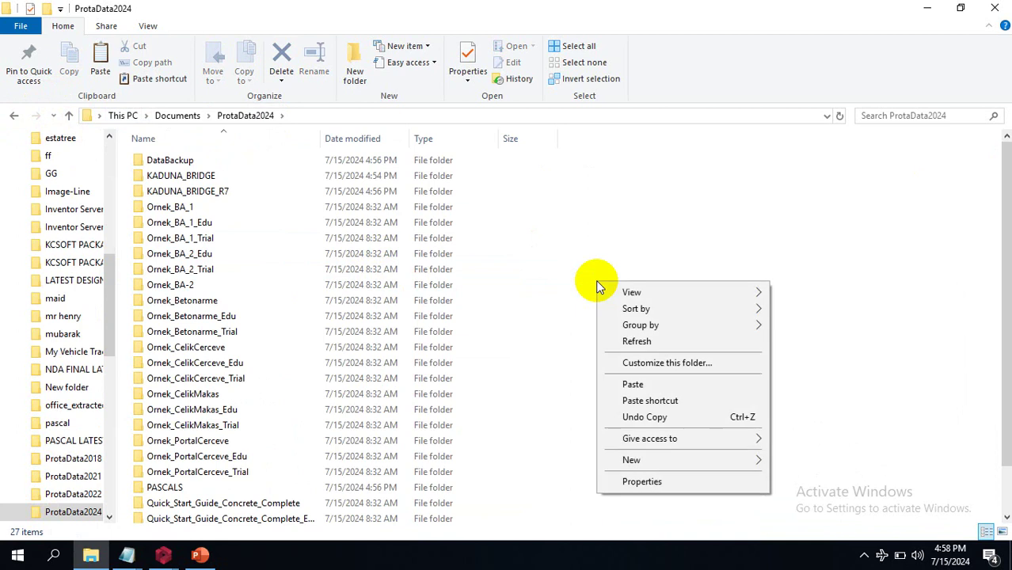
pyautogui.click(677, 385)
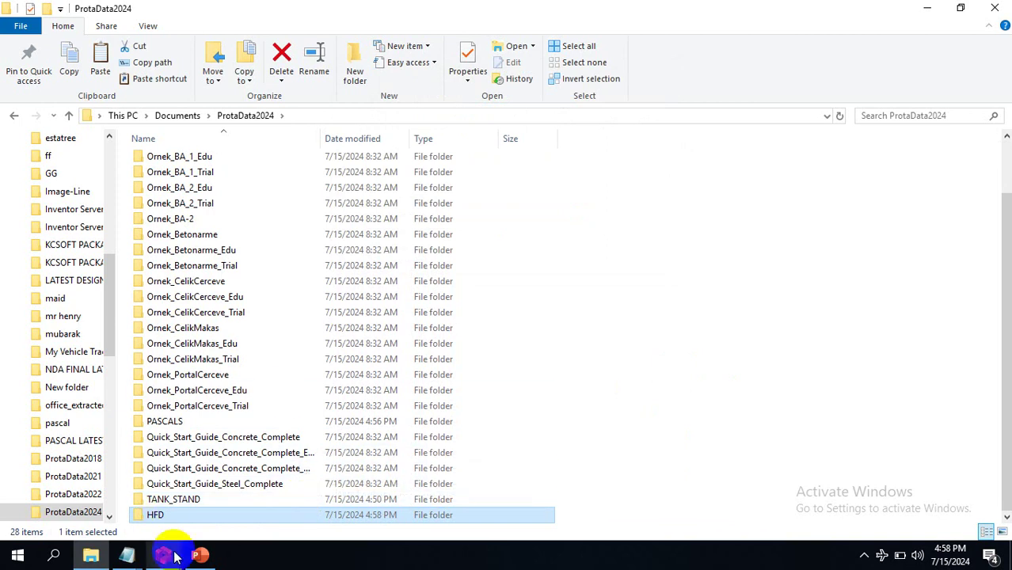
pyautogui.moveTo(173, 554)
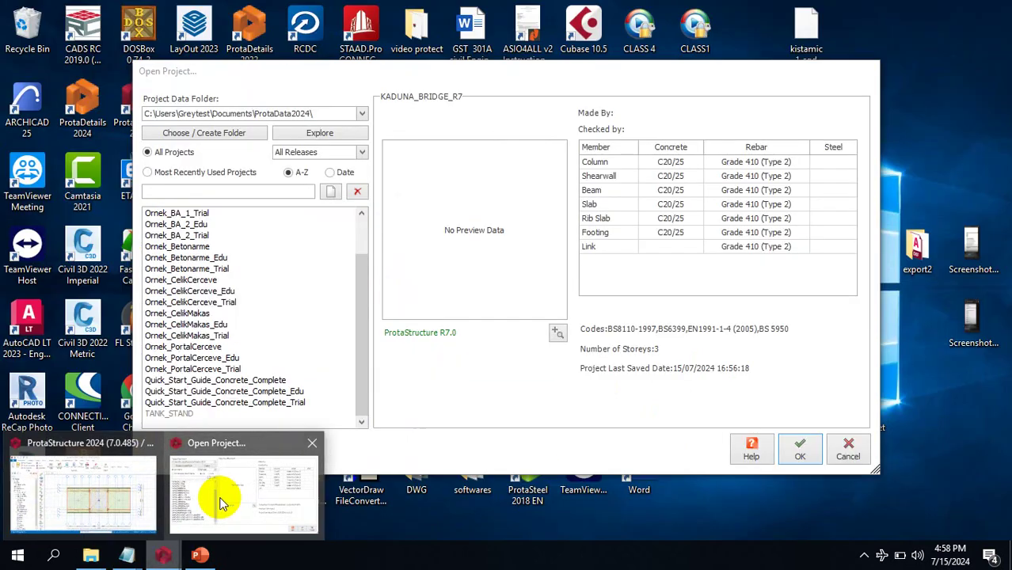
# Step: Cancel and reopen the project list, then select HFD to view its R5.0 details
pyautogui.click(222, 503)
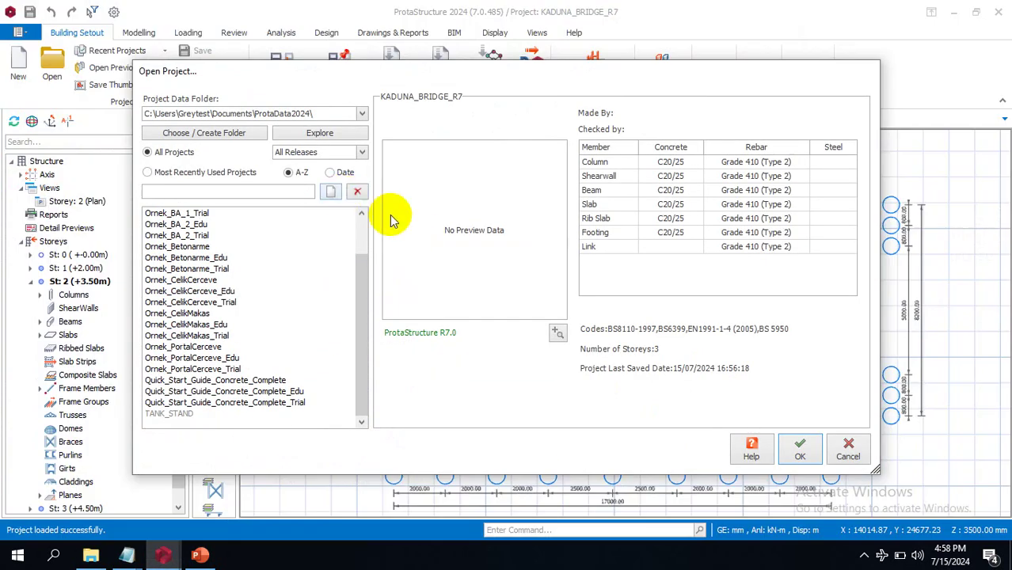
pyautogui.moveTo(366, 298); pyautogui.dragTo(369, 248)
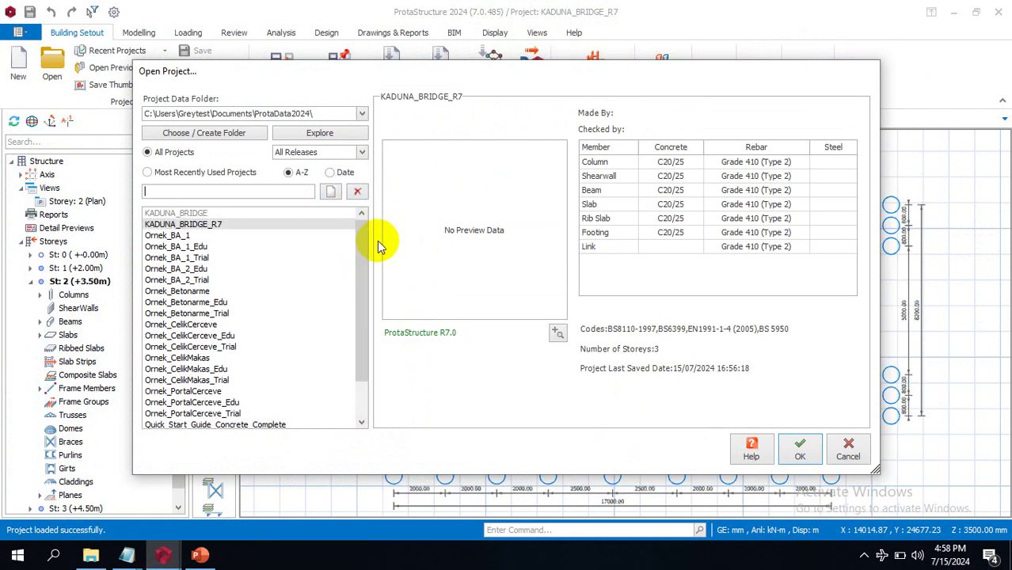
pyautogui.click(844, 442)
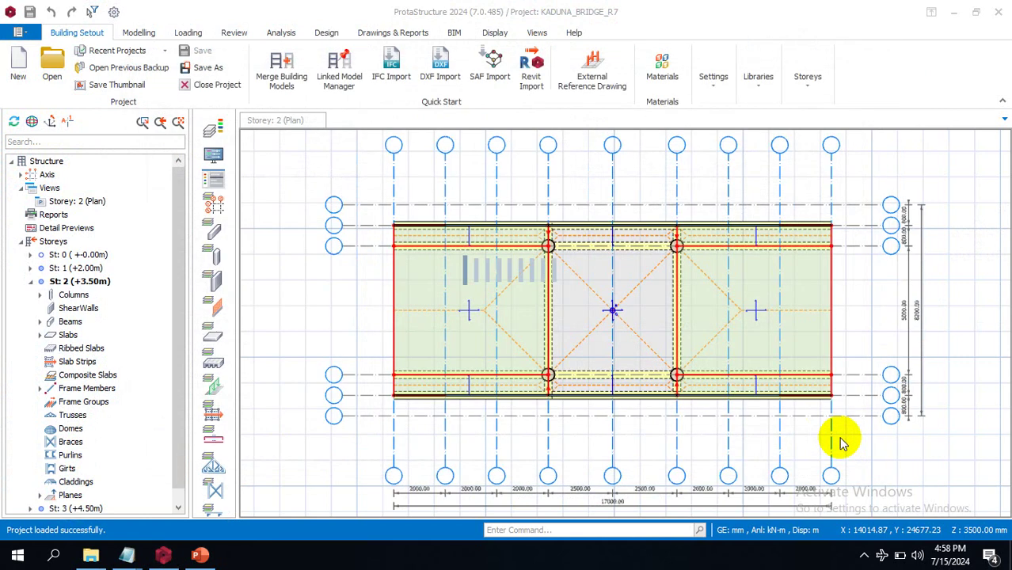
pyautogui.click(56, 65)
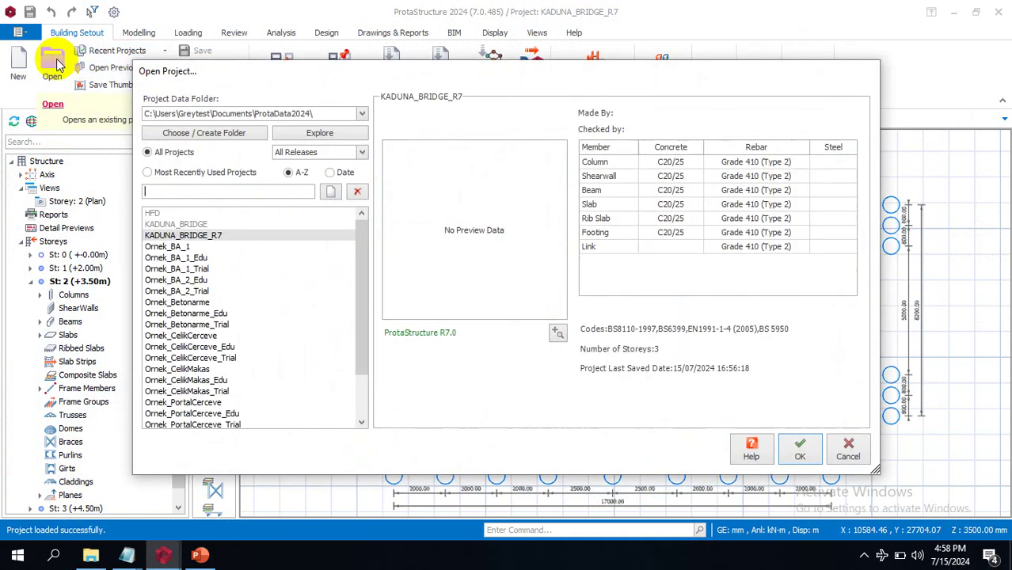
pyautogui.click(248, 213)
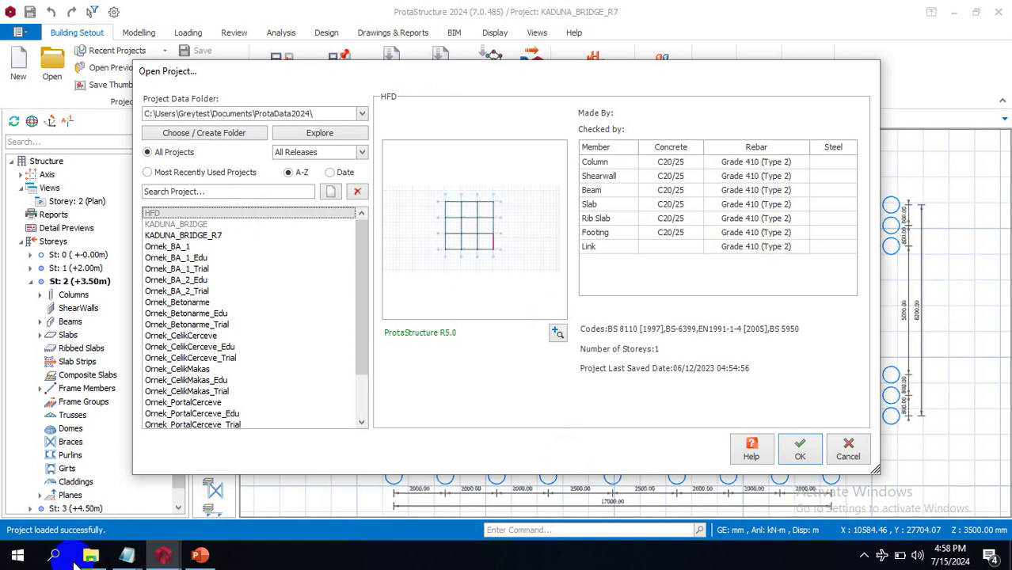
pyautogui.moveTo(88, 557)
pyautogui.click(104, 502)
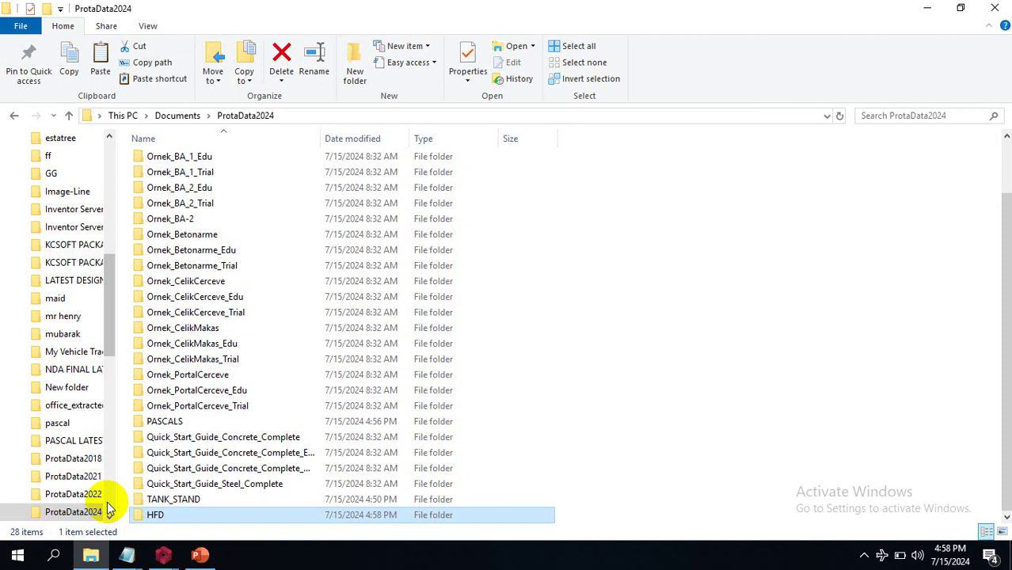
# Step: Copy the steel folder in ProtaData2021, then go back to ProtaData2024
pyautogui.click(69, 477)
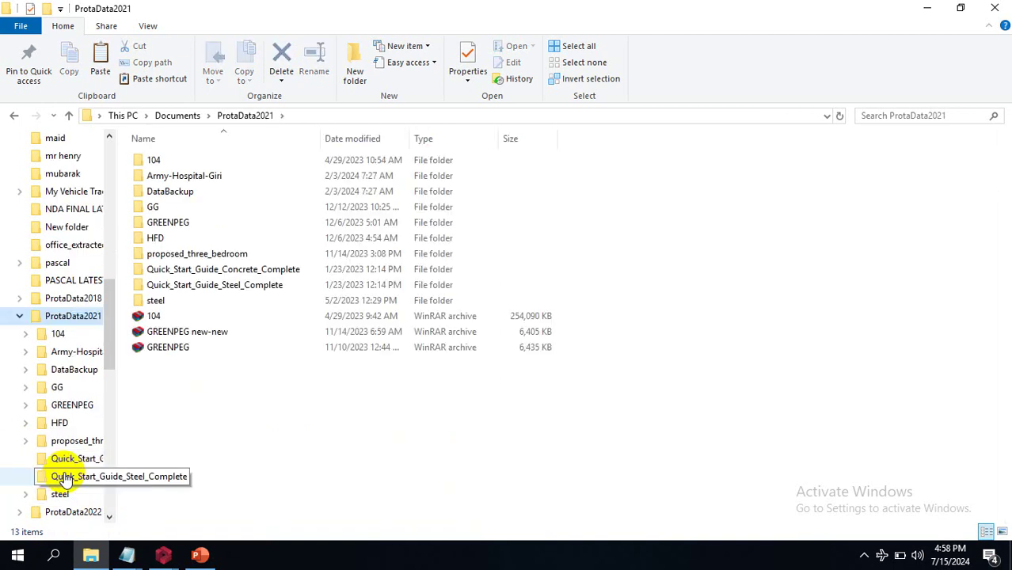
pyautogui.click(217, 305)
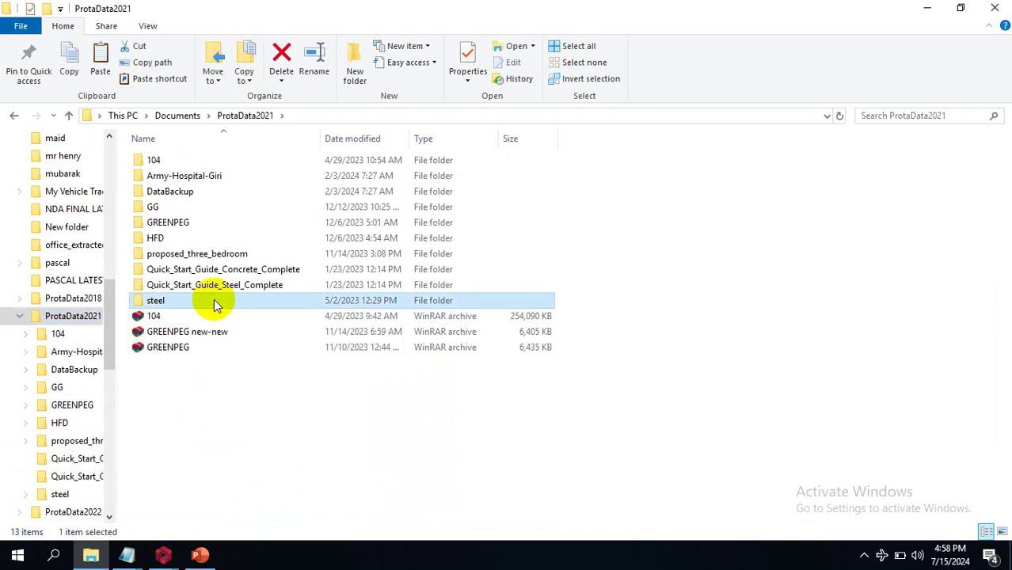
pyautogui.rightClick(215, 303)
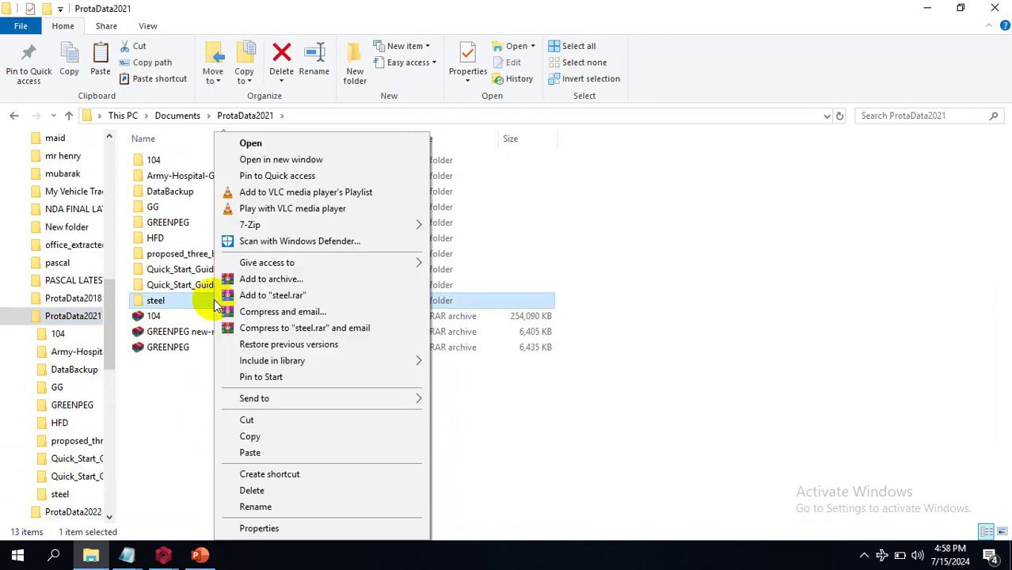
pyautogui.click(295, 439)
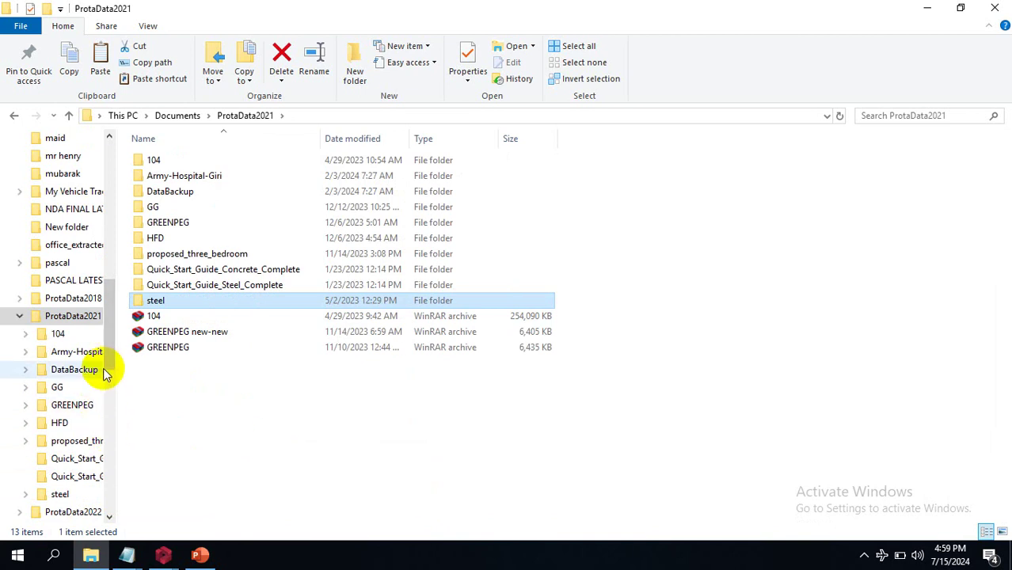
pyautogui.moveTo(108, 346); pyautogui.dragTo(109, 358)
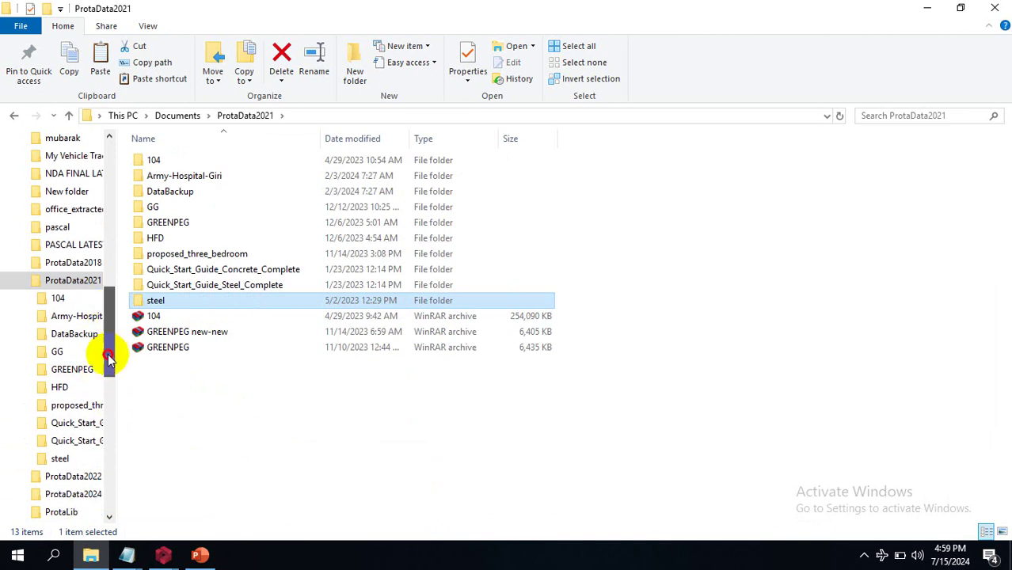
pyautogui.rightClick(262, 300)
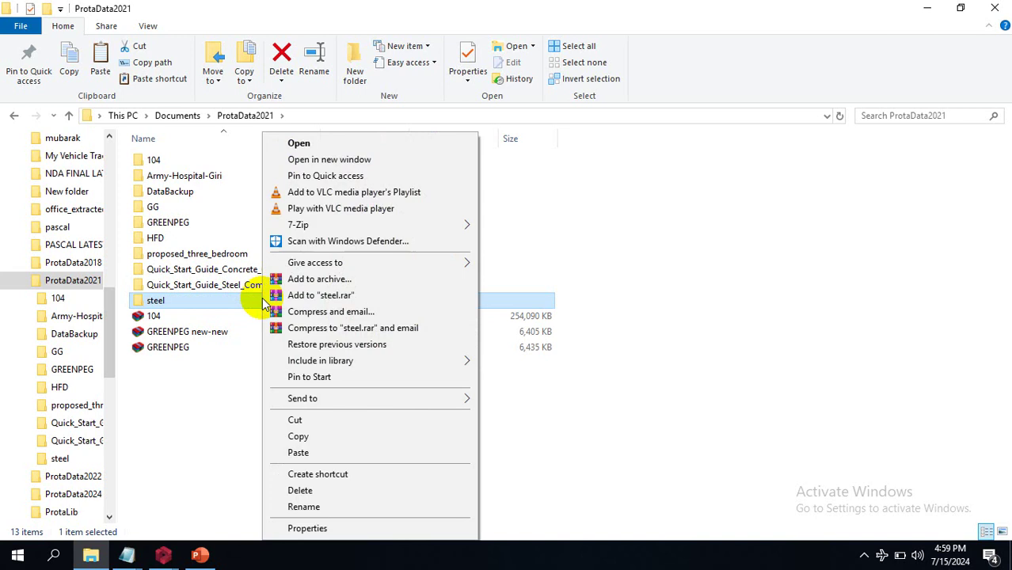
pyautogui.click(340, 437)
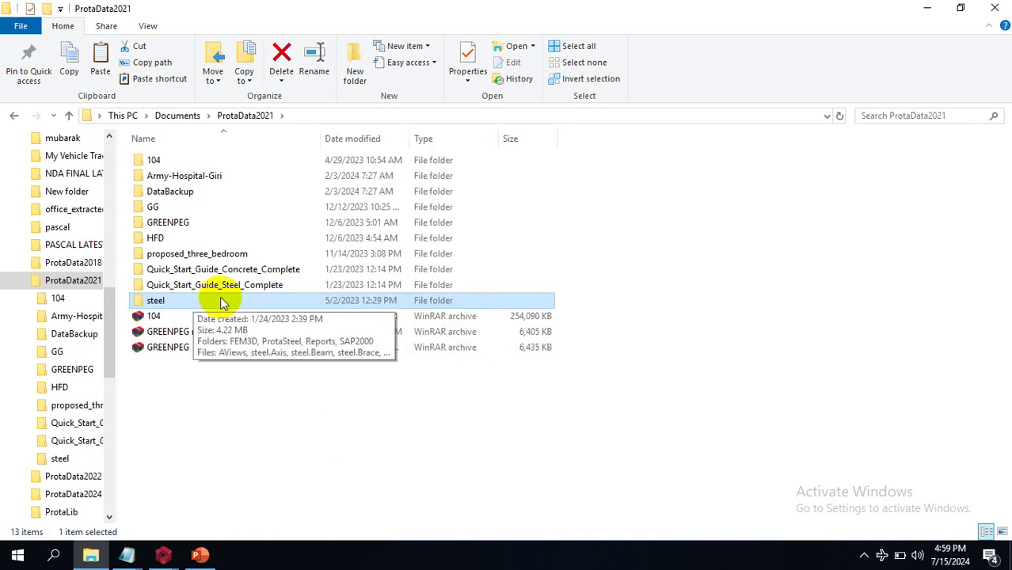
pyautogui.click(13, 118)
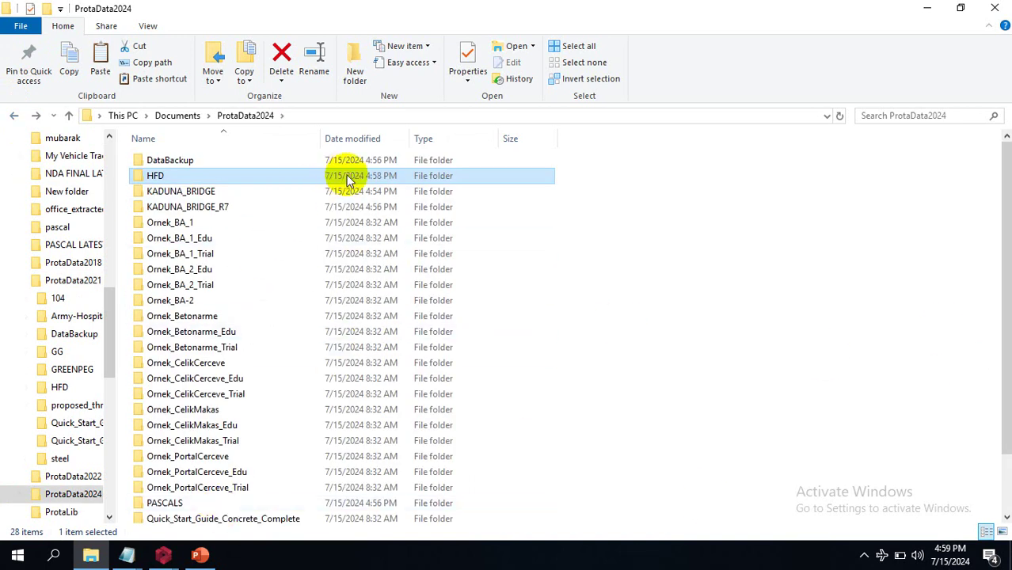
# Step: Copy the steel folder from ProtaData2021
pyautogui.click(16, 117)
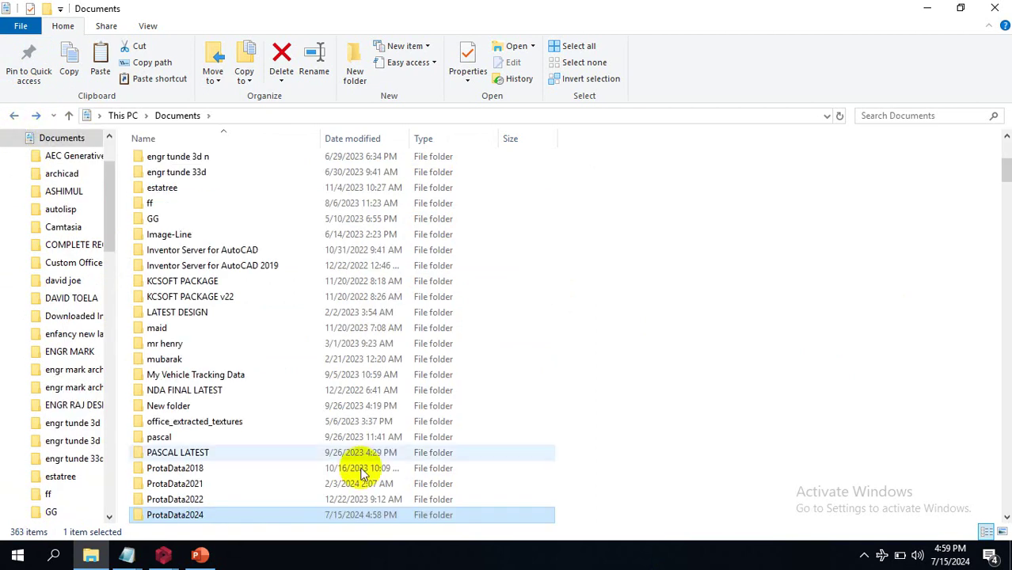
pyautogui.doubleClick(278, 483)
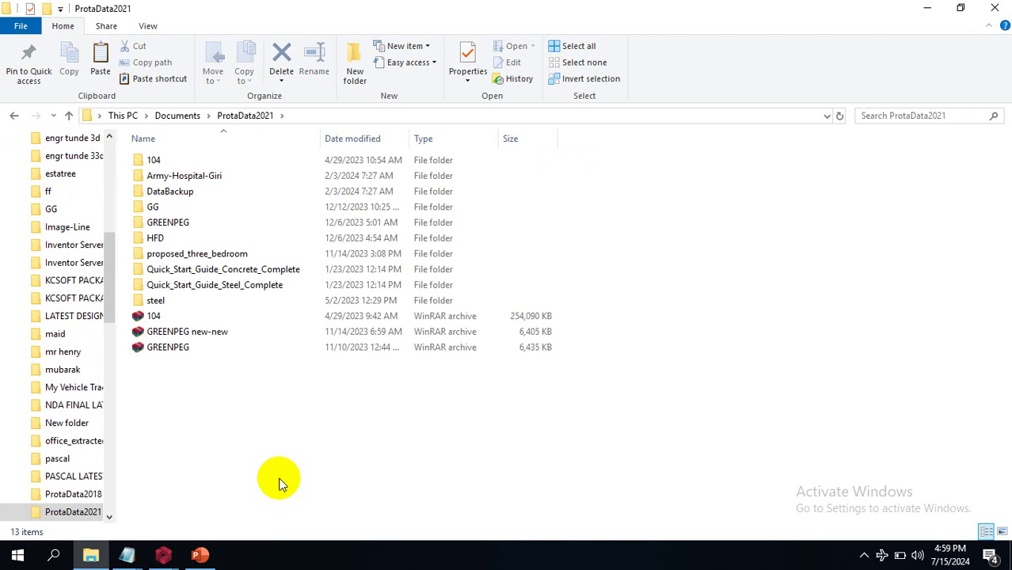
pyautogui.rightClick(186, 301)
pyautogui.click(221, 436)
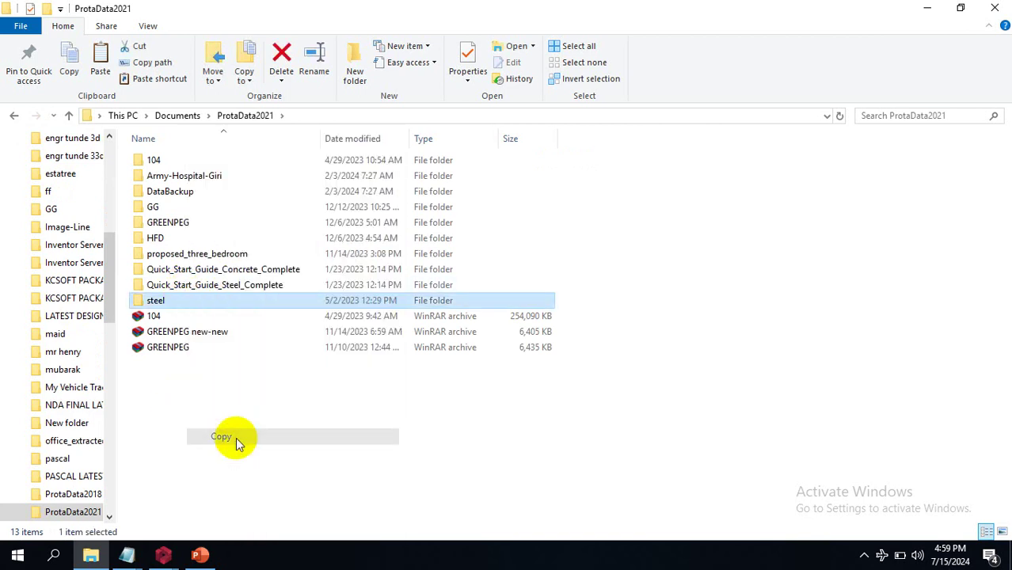
# Step: Paste the steel folder into ProtaData2024, then return to ProtaStructure's project dialog
pyautogui.click(14, 116)
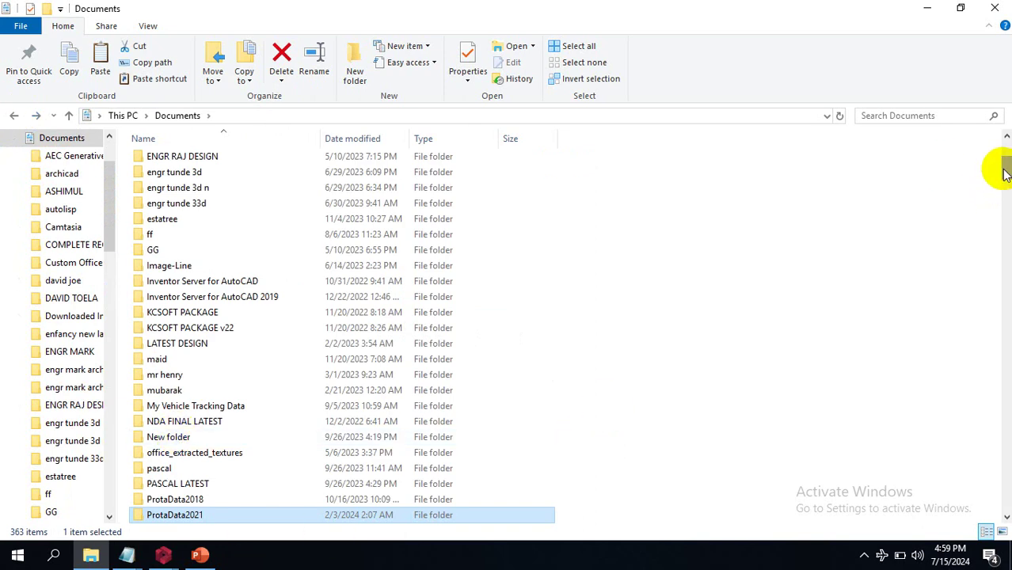
pyautogui.moveTo(1004, 172)
pyautogui.mouseDown()
pyautogui.moveTo(999, 196)
pyautogui.moveTo(1003, 183)
pyautogui.mouseUp()
pyautogui.doubleClick(393, 352)
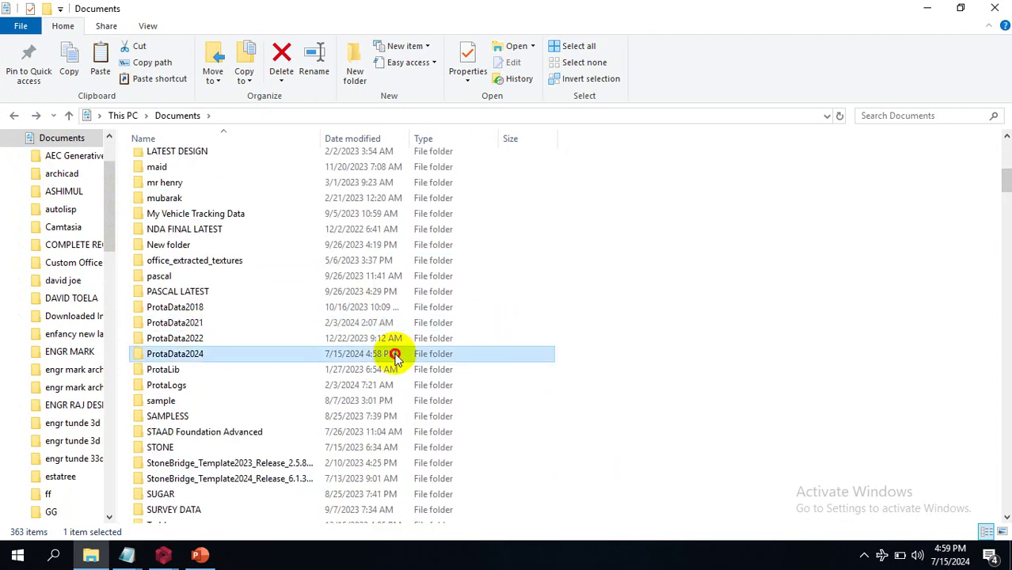
pyautogui.rightClick(602, 283)
pyautogui.click(648, 385)
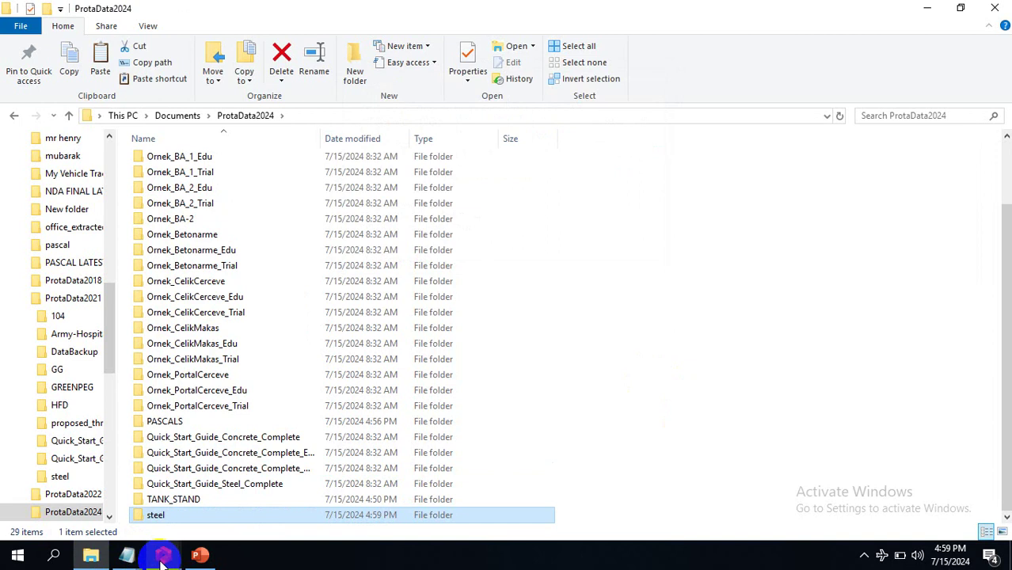
pyautogui.moveTo(163, 558)
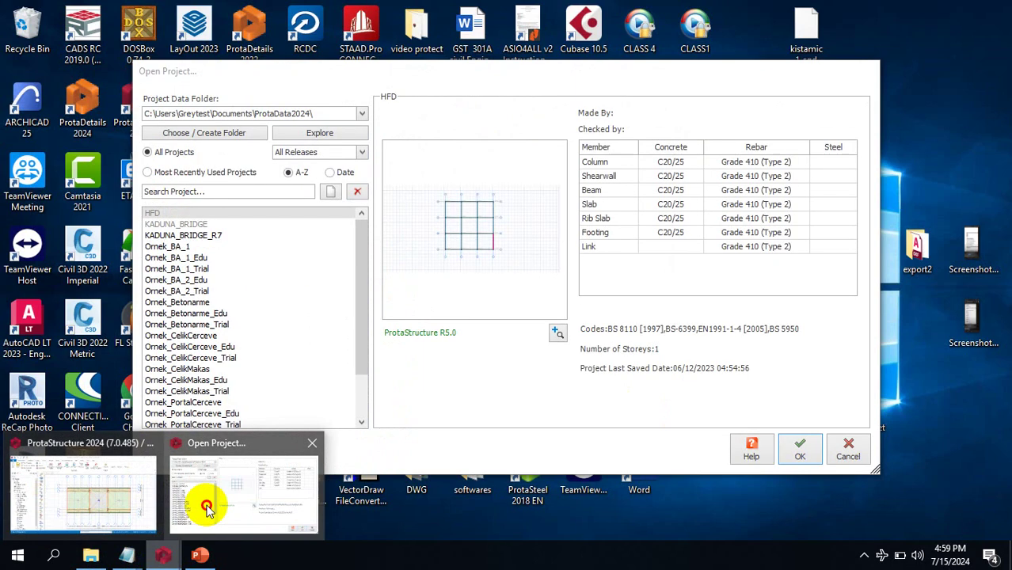
pyautogui.click(204, 501)
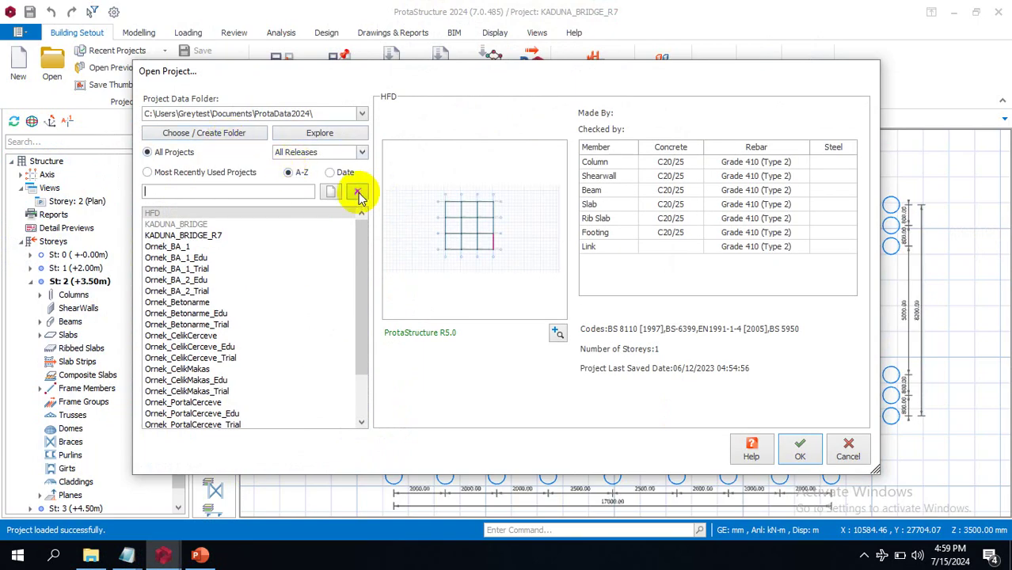
# Step: Refresh the project list, open steel, and upgrade it under project code steel_R7
pyautogui.click(846, 447)
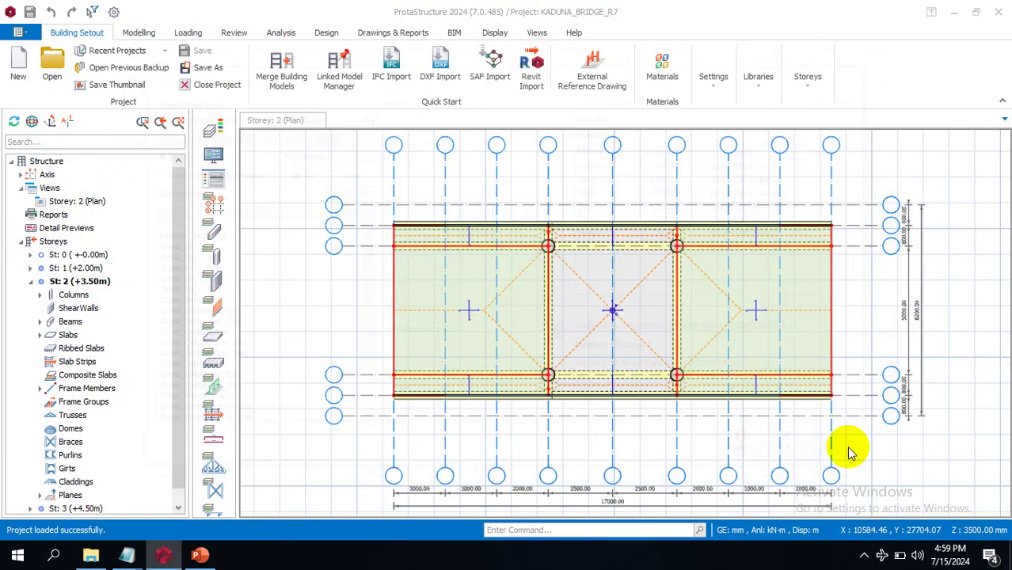
pyautogui.click(49, 63)
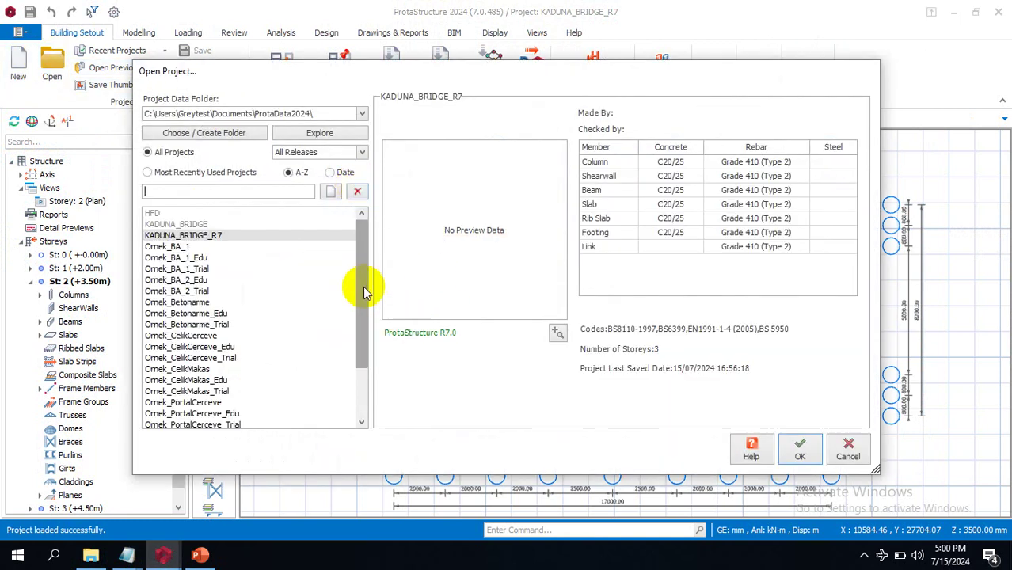
pyautogui.moveTo(364, 291); pyautogui.dragTo(363, 388)
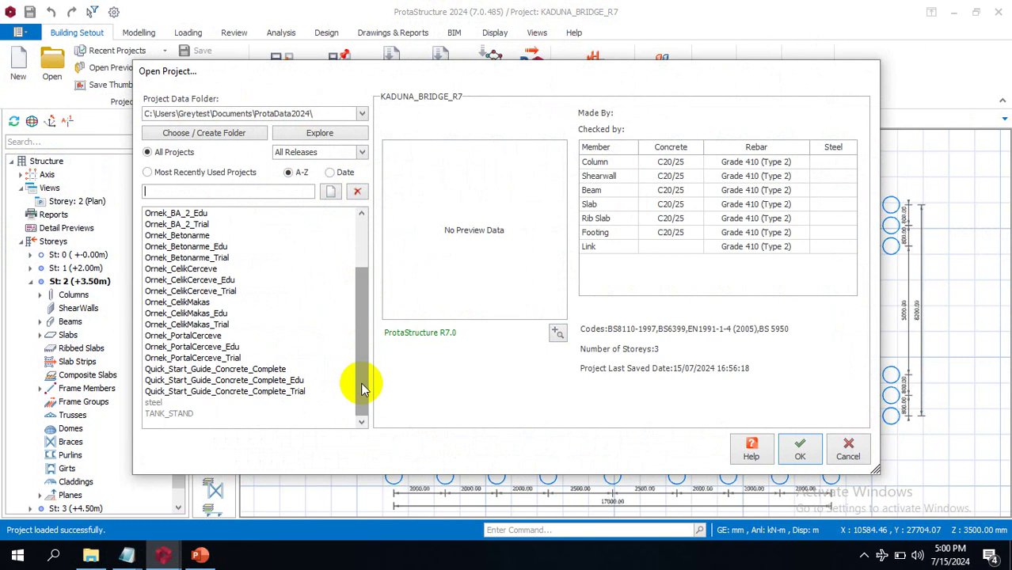
pyautogui.click(219, 405)
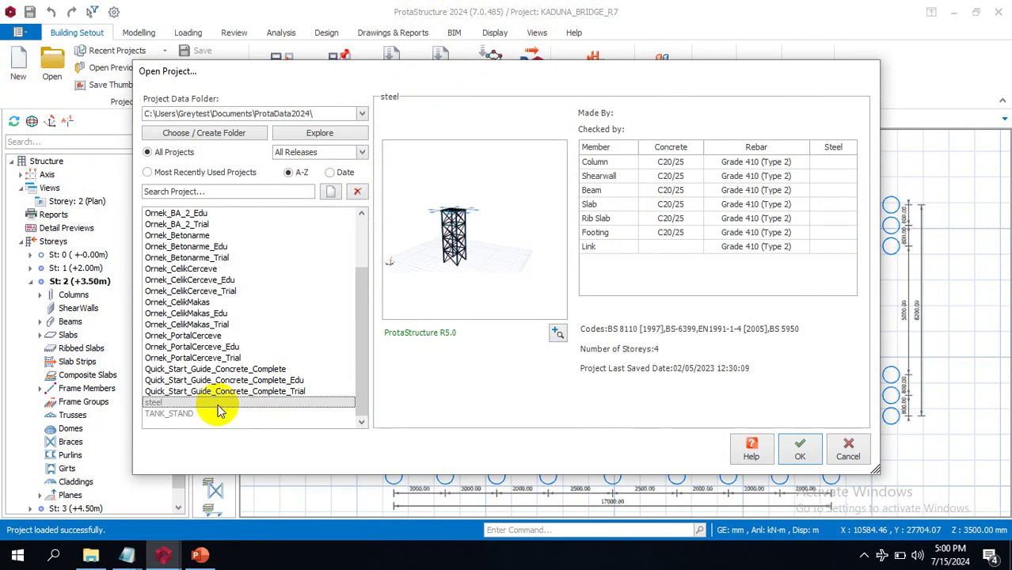
pyautogui.click(800, 449)
pyautogui.click(544, 333)
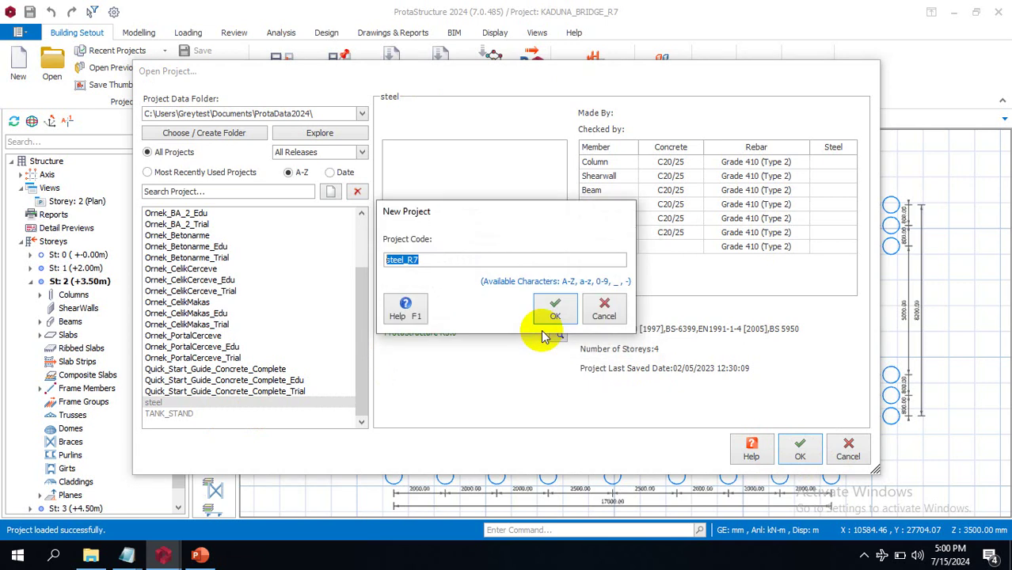
pyautogui.click(555, 310)
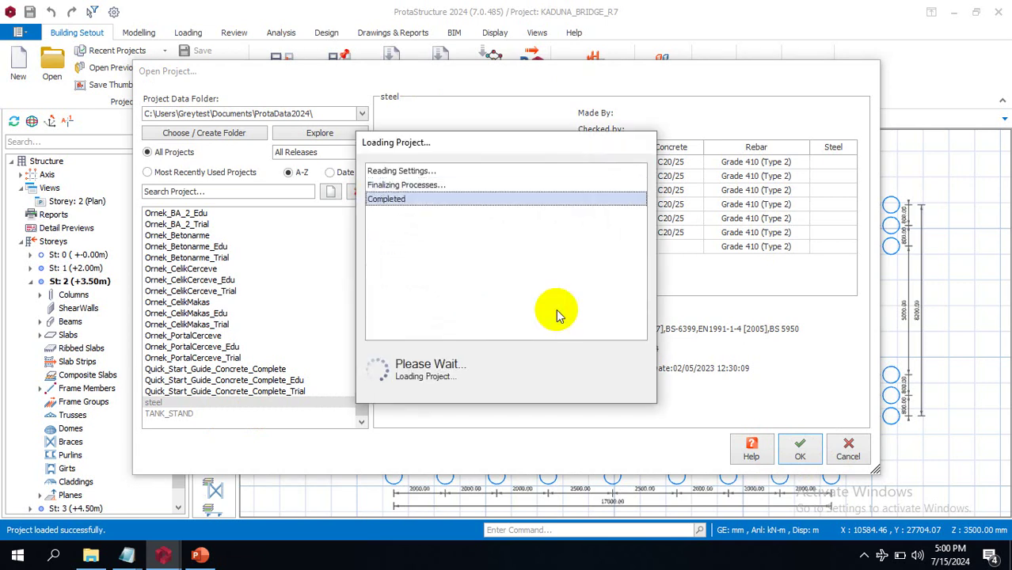